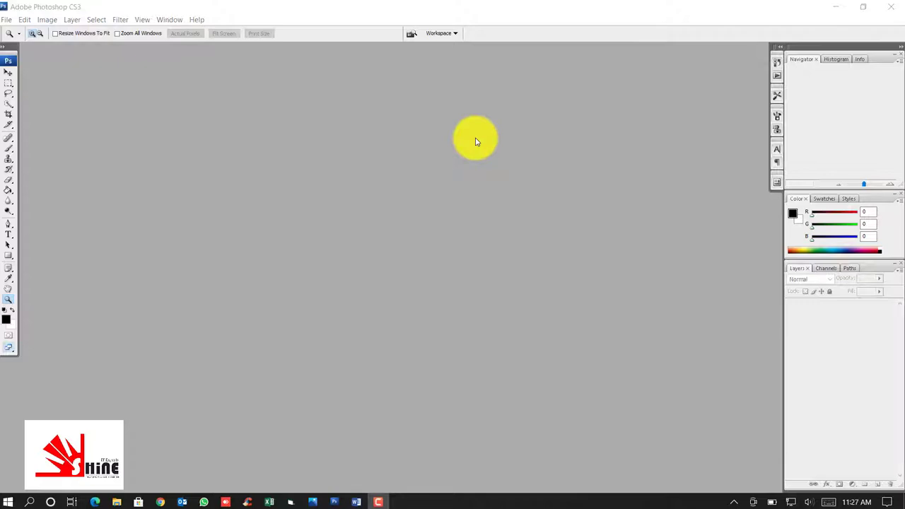
Step: Open the portrait of the man in the peach shirt from the photoshop folder and move its window to free up space
click(9, 20)
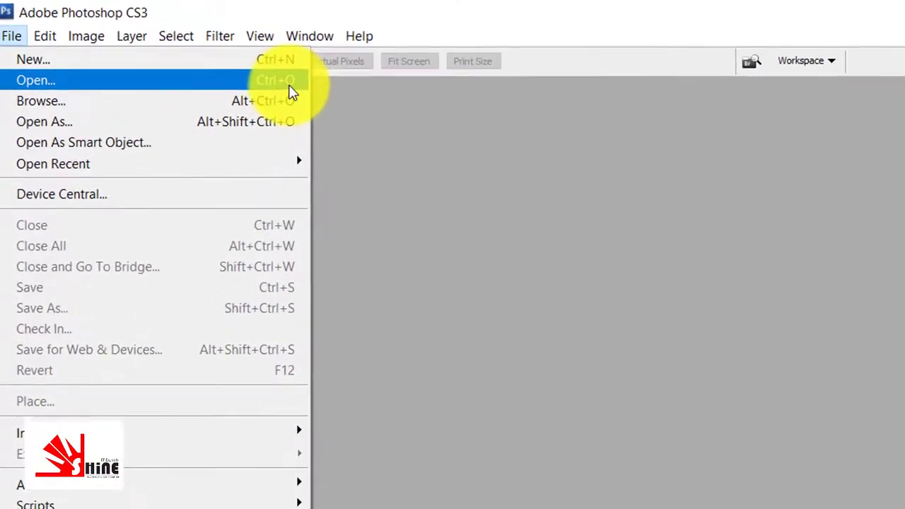
click(48, 83)
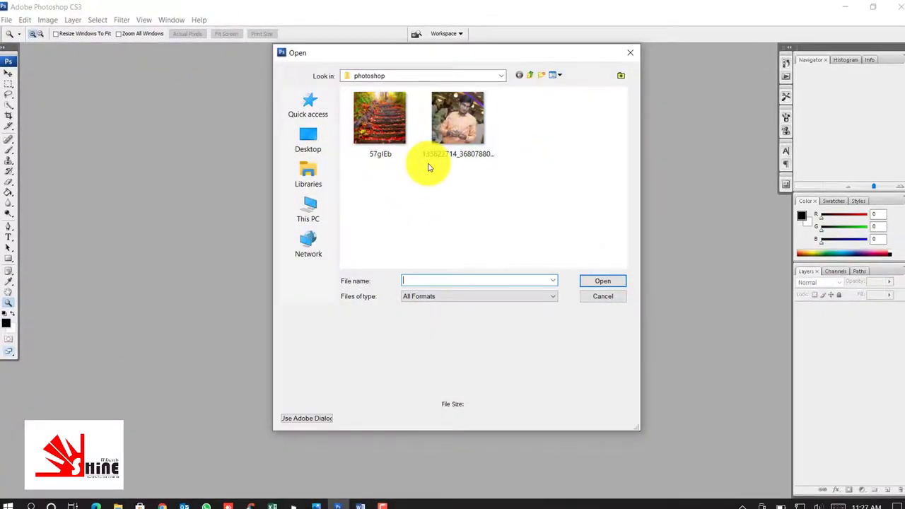
click(467, 132)
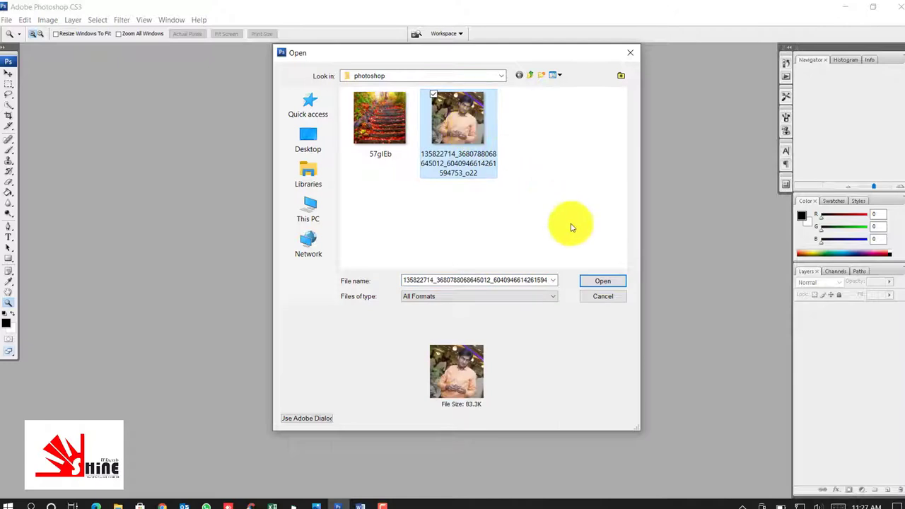
click(601, 282)
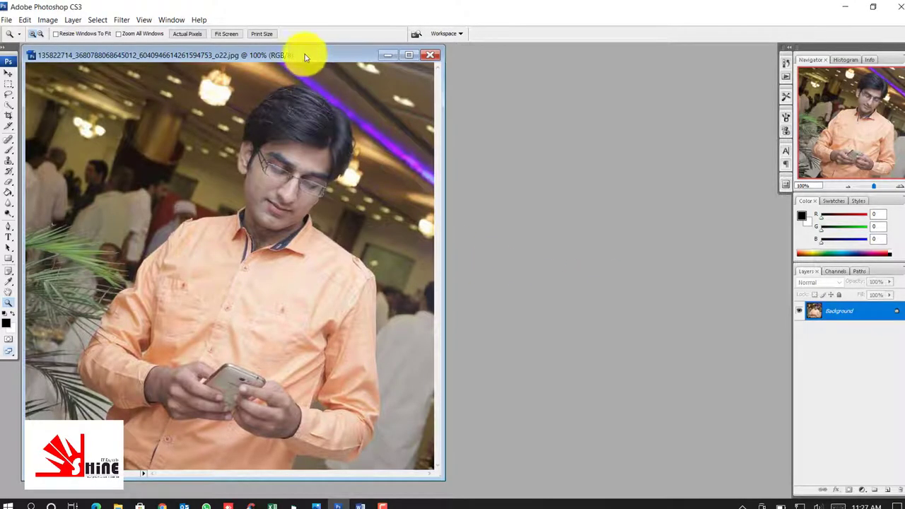
drag(303, 55, 485, 54)
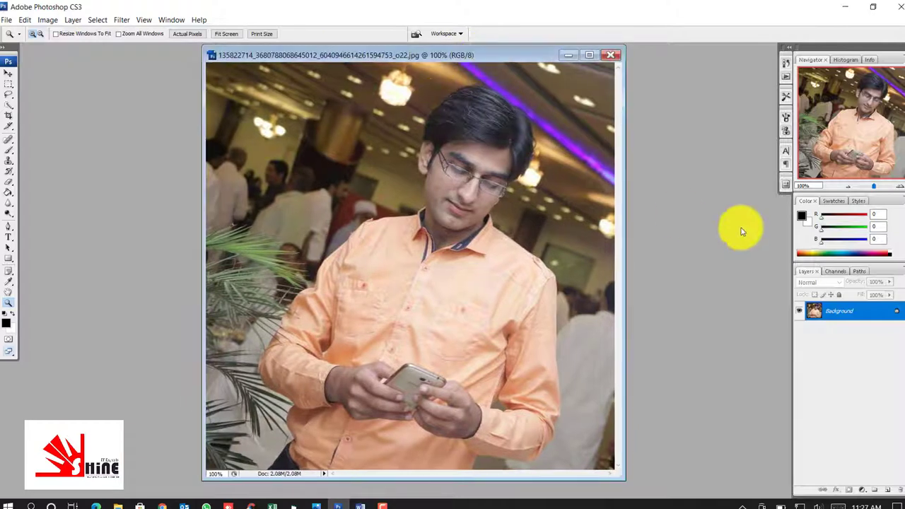
drag(394, 54, 499, 54)
Step: Open the autumn stairs picture 57gIEb and arrange it side by side with the portrait window
click(10, 19)
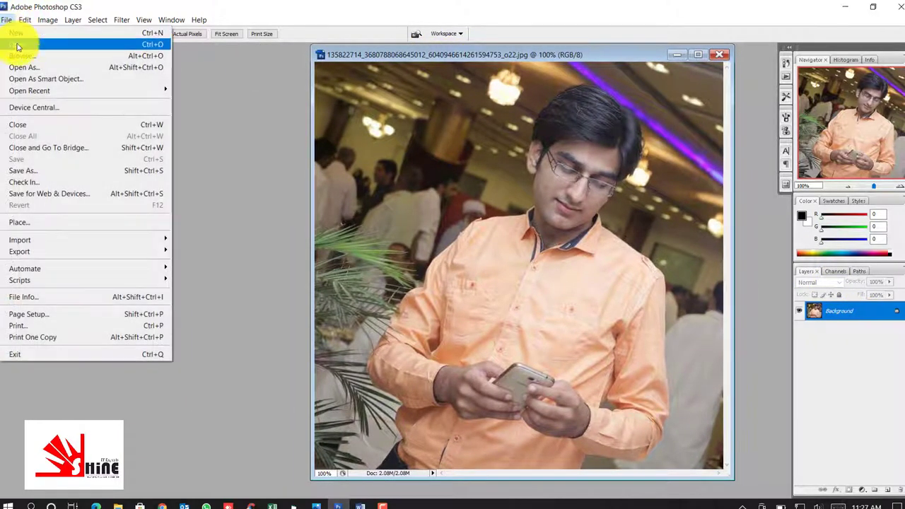
click(18, 44)
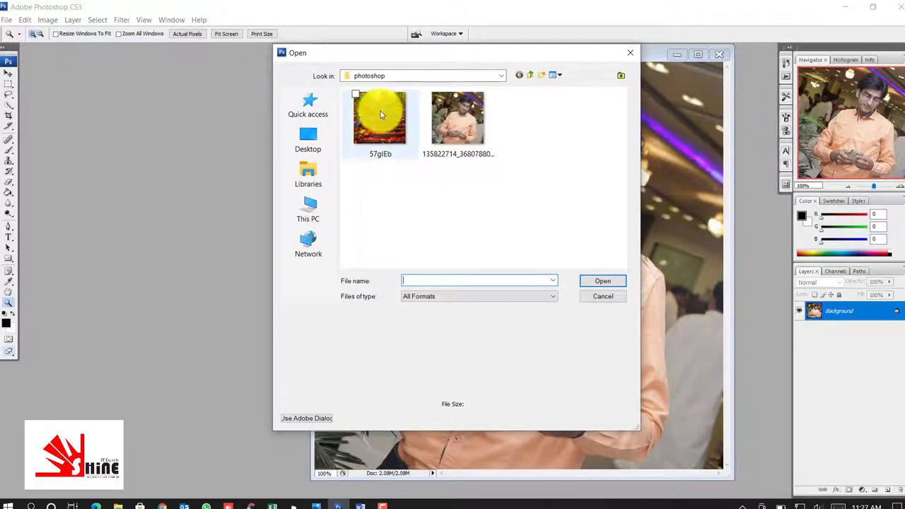
double_click(380, 115)
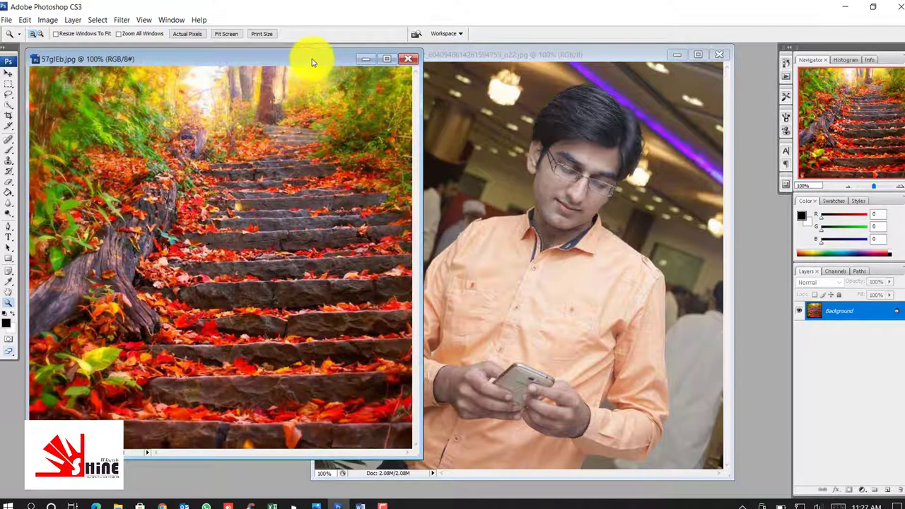
click(469, 54)
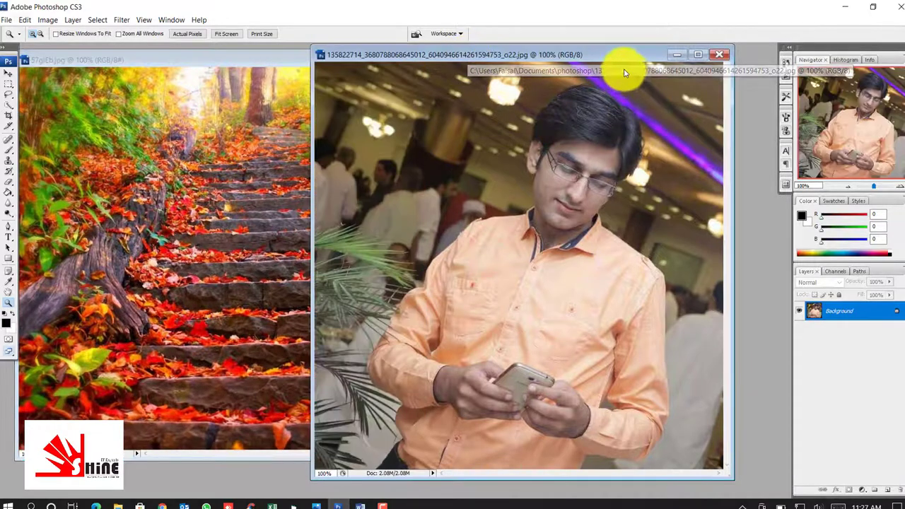
drag(562, 50, 543, 52)
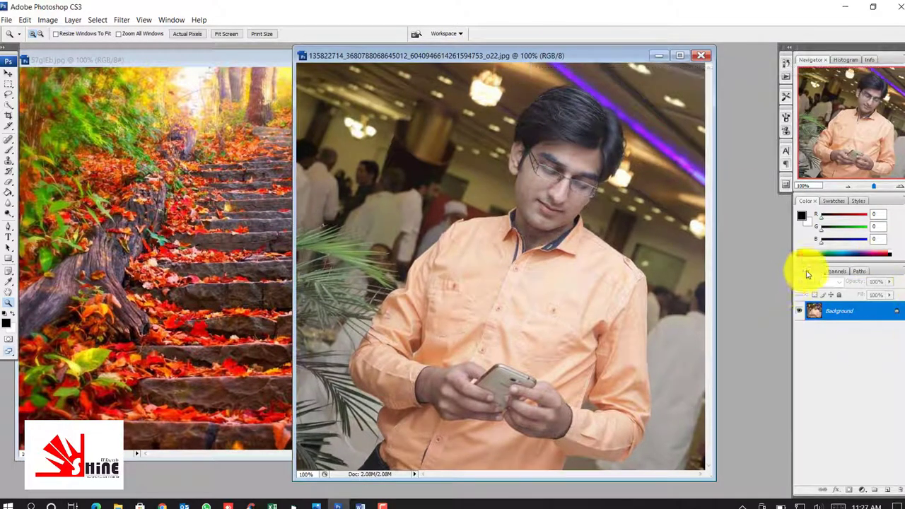
Step: Convert the locked Background layer to an editable Layer 0 in both the portrait and the 57gIEb image
double_click(881, 316)
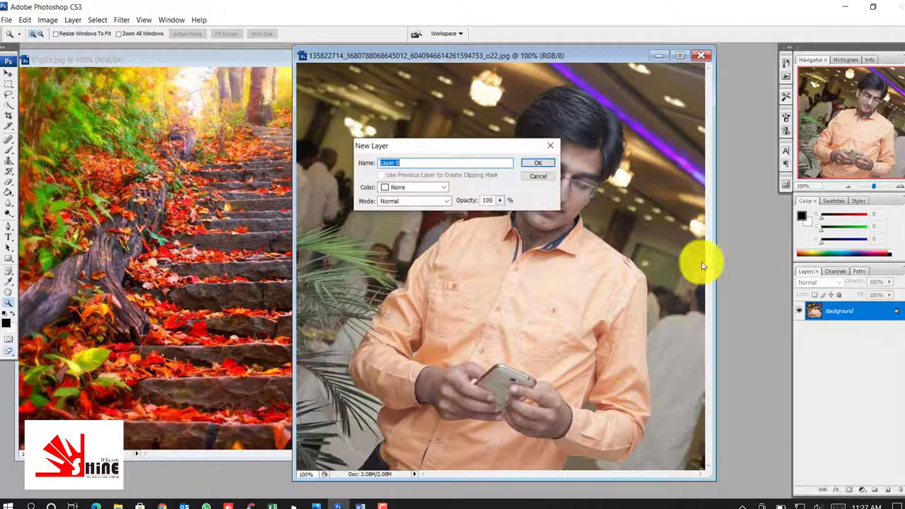
click(545, 160)
double_click(853, 317)
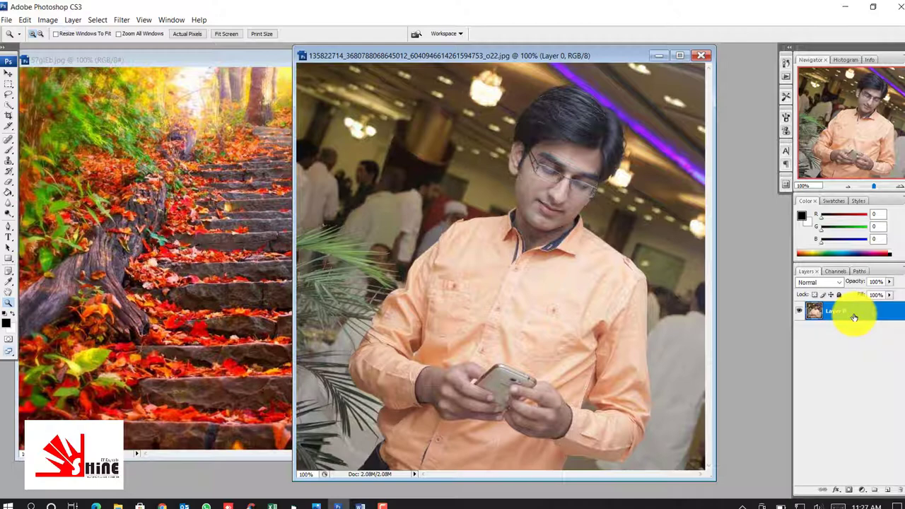
click(203, 60)
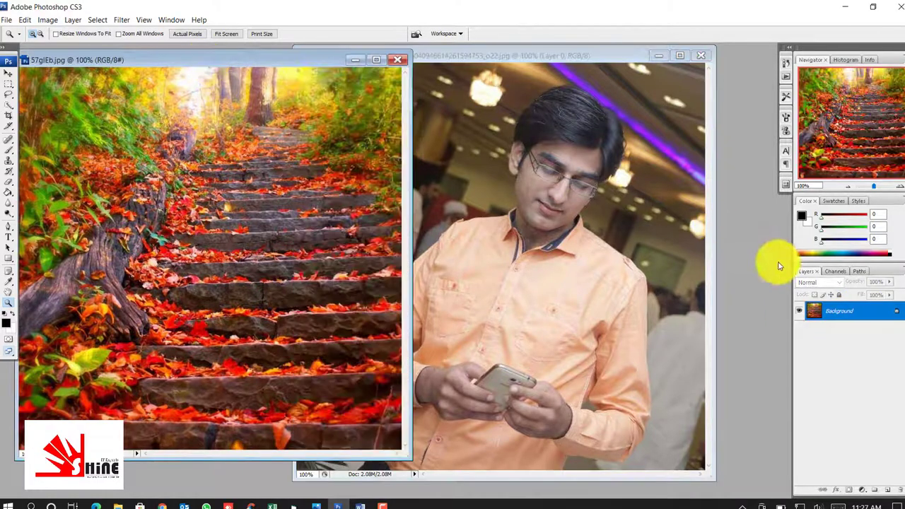
double_click(891, 312)
click(542, 165)
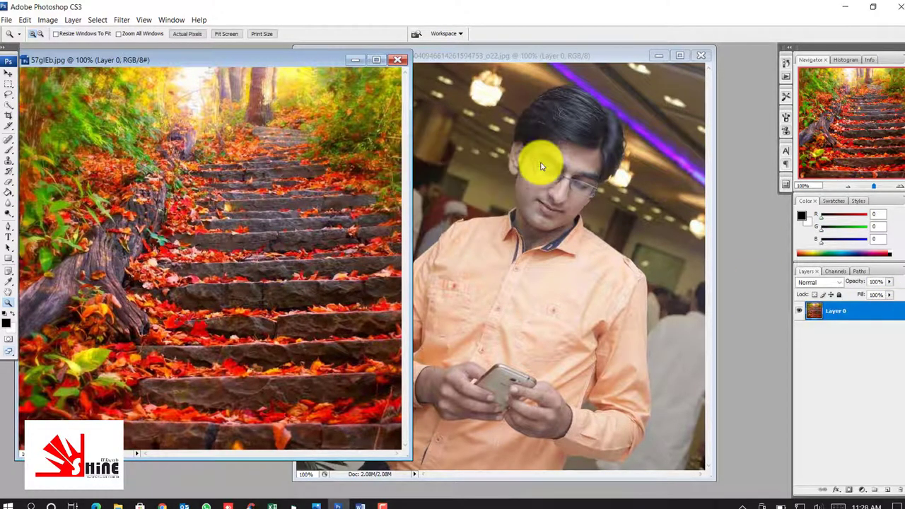
Step: Select the man in the portrait, from hair to lower shirt, using the Quick Selection tool with a 30 px brush
click(536, 157)
click(523, 162)
key(ctrl+0)
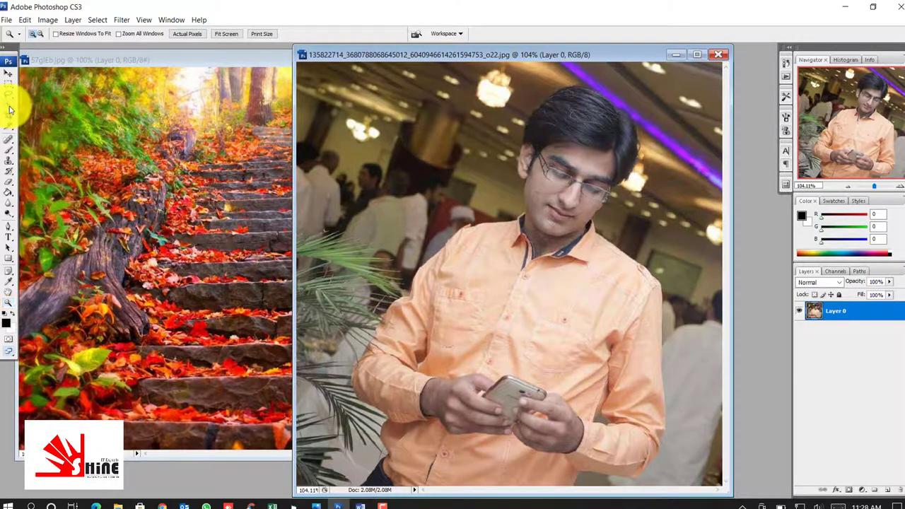
click(9, 106)
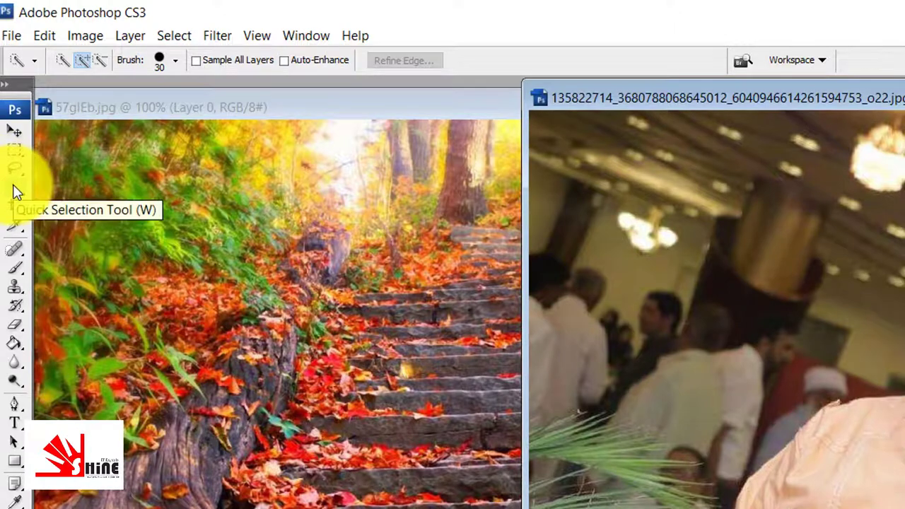
click(17, 192)
click(17, 192)
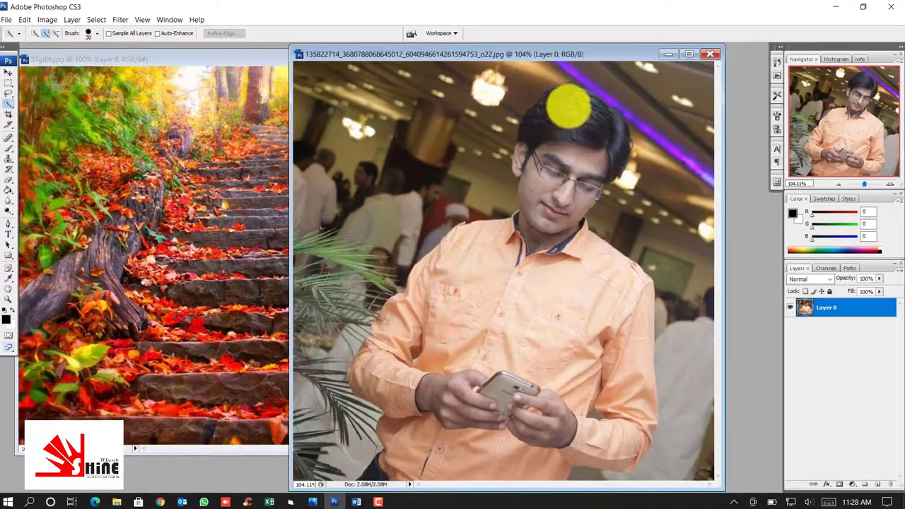
mouse_move(568, 87)
mouse_down()
mouse_move(537, 147)
mouse_move(585, 166)
mouse_move(580, 180)
mouse_move(537, 223)
mouse_move(452, 257)
mouse_move(411, 292)
mouse_move(379, 338)
mouse_move(368, 382)
mouse_move(415, 442)
mouse_move(572, 446)
mouse_move(605, 426)
mouse_move(622, 367)
mouse_move(645, 443)
mouse_up()
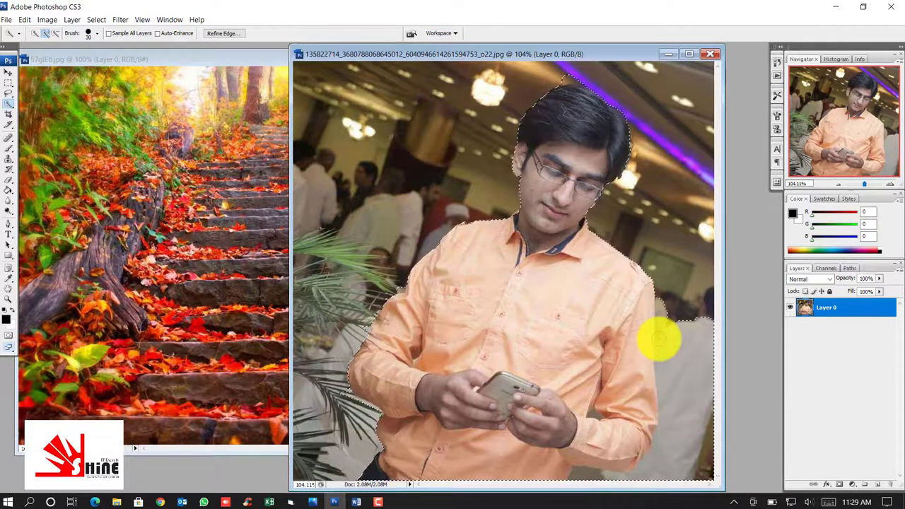
Step: Cut the selected man out, paste him onto the 57gIEb stairs image as a new layer, and maximize that document
key(Delete)
key(ctrl+d)
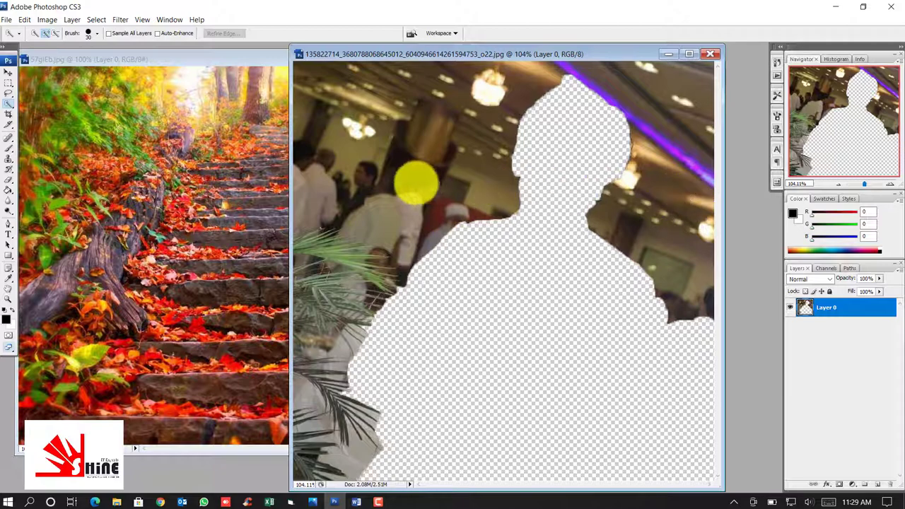
click(190, 66)
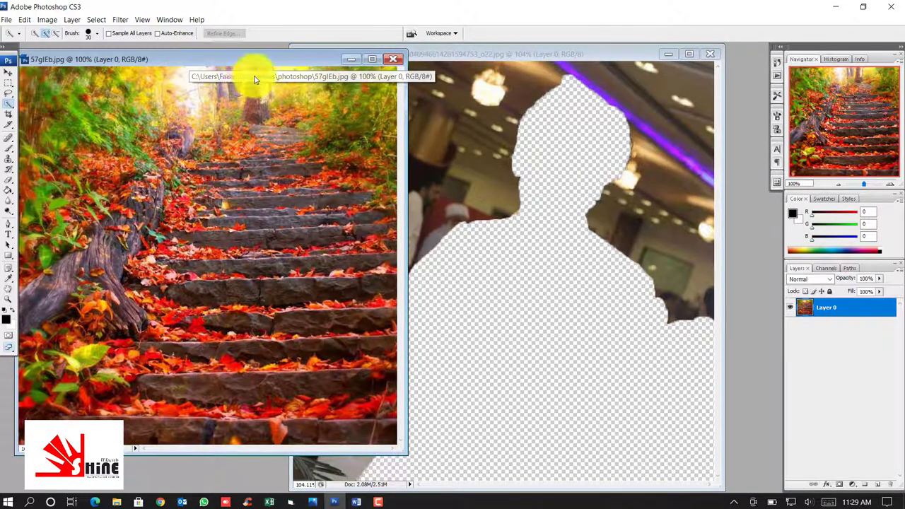
drag(259, 71, 397, 68)
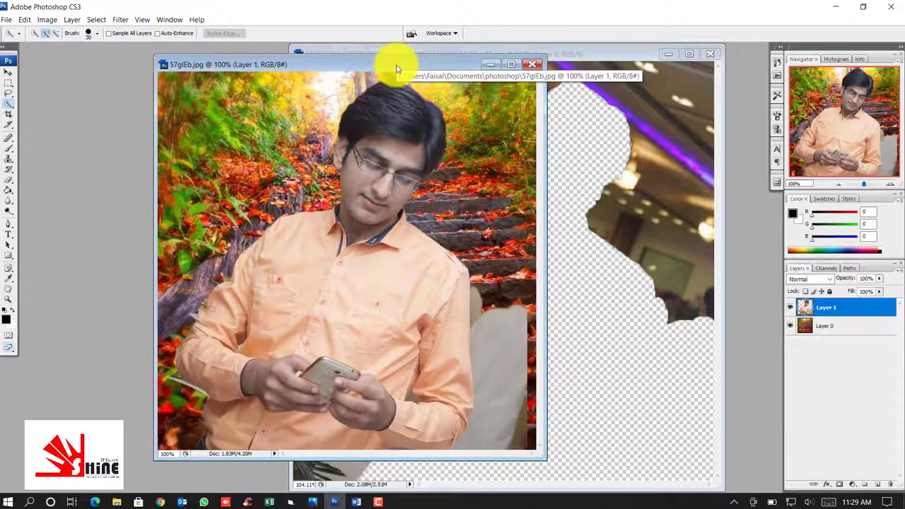
click(512, 64)
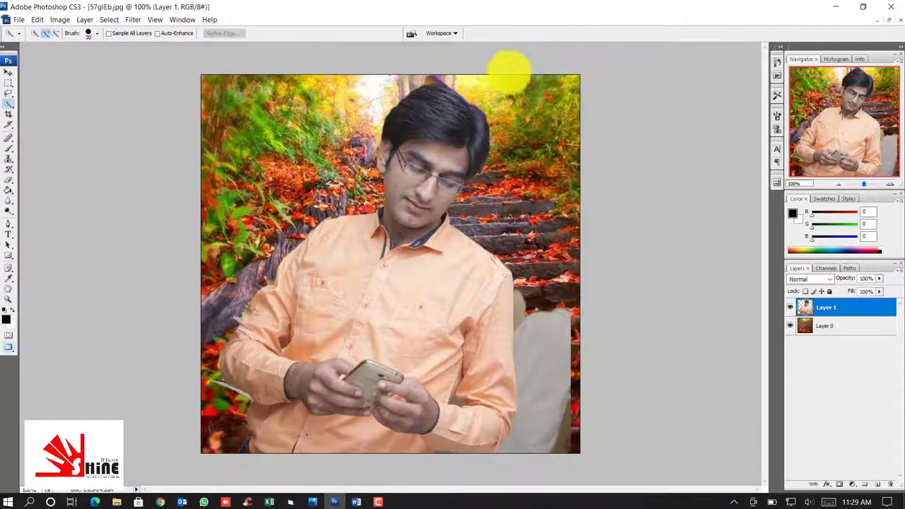
Step: Outline the leftover grey background beside the man's outer sleeve with the Polygonal Lasso, delete it from Layer 1, and deselect
key(z)
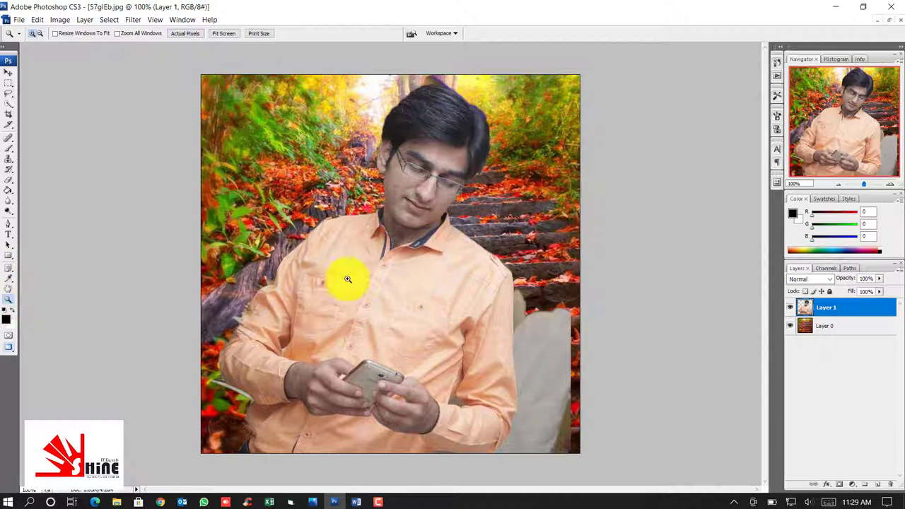
right_click(405, 183)
click(418, 189)
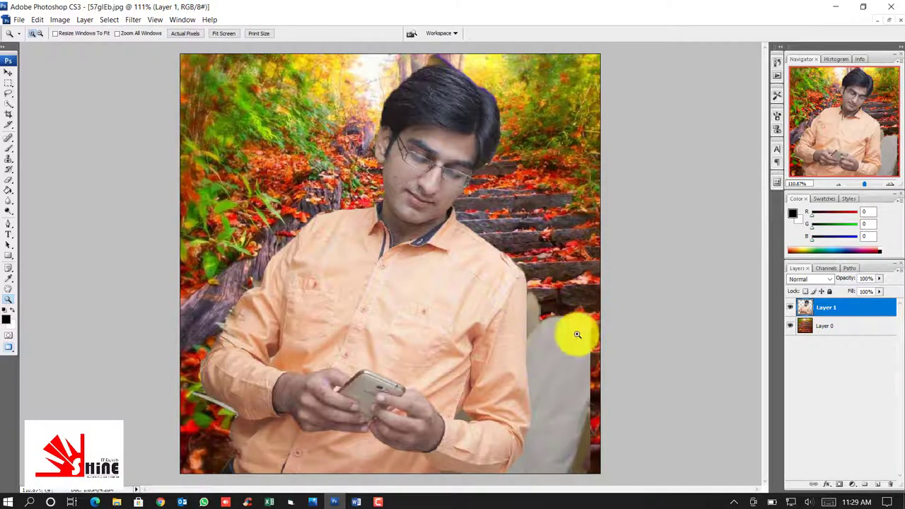
drag(496, 247, 607, 488)
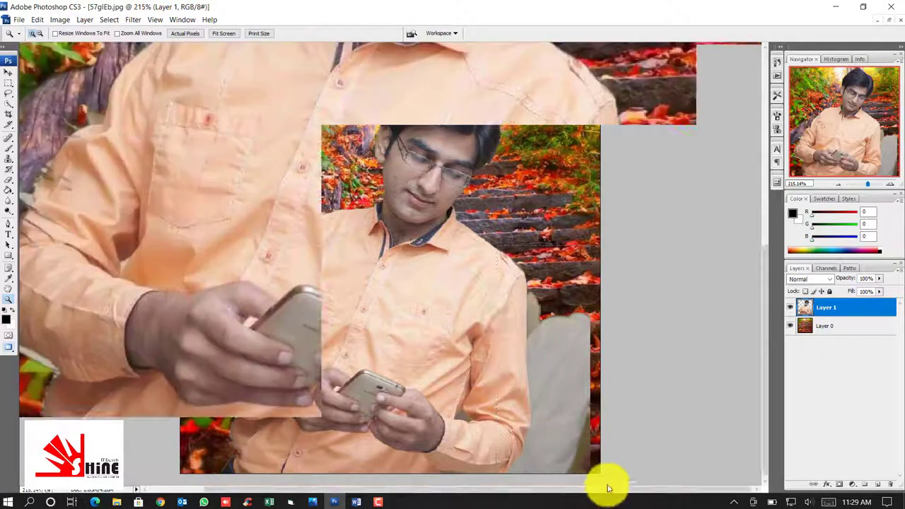
key(p)
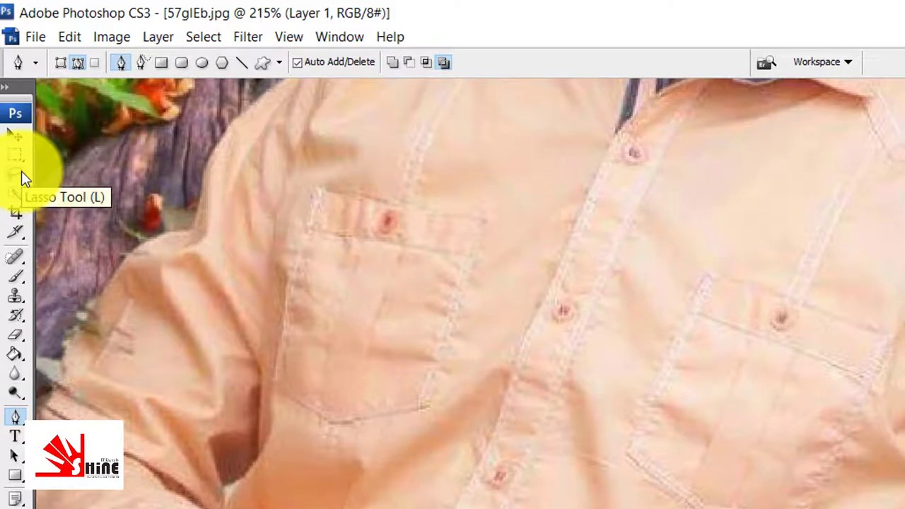
click(21, 171)
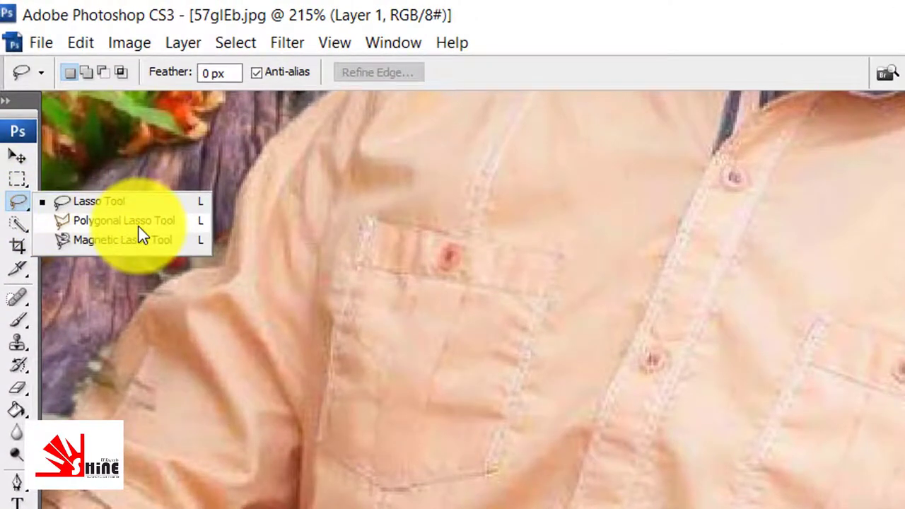
click(140, 228)
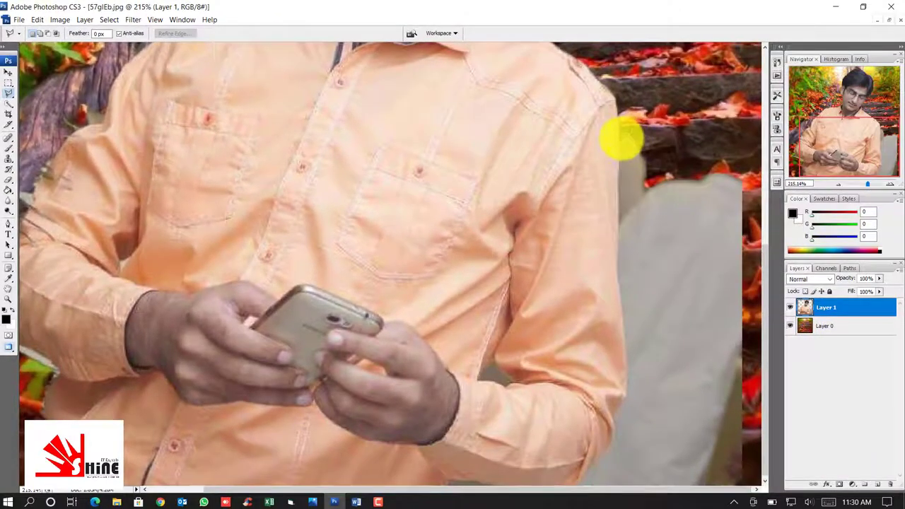
click(622, 164)
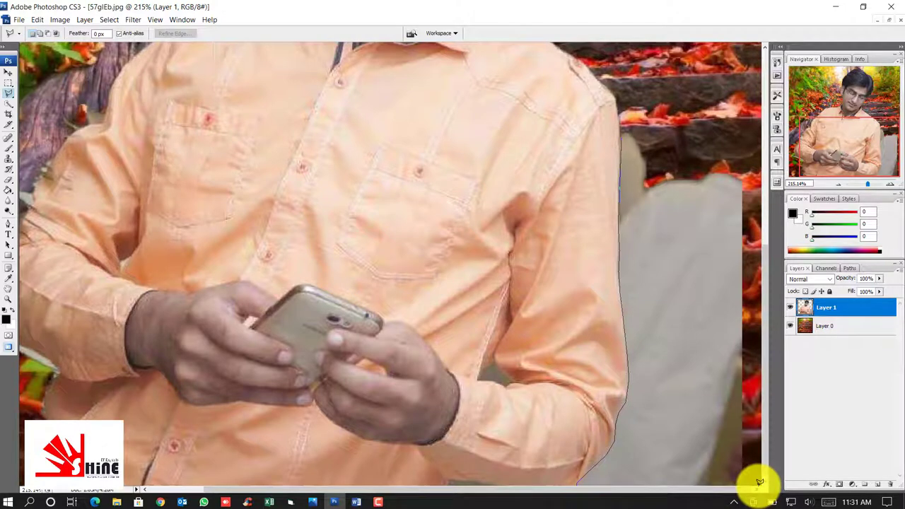
mouse_move(759, 482)
mouse_down()
mouse_move(767, 331)
mouse_move(756, 164)
mouse_move(719, 93)
mouse_move(670, 83)
mouse_move(620, 117)
mouse_move(656, 113)
mouse_move(629, 114)
mouse_up()
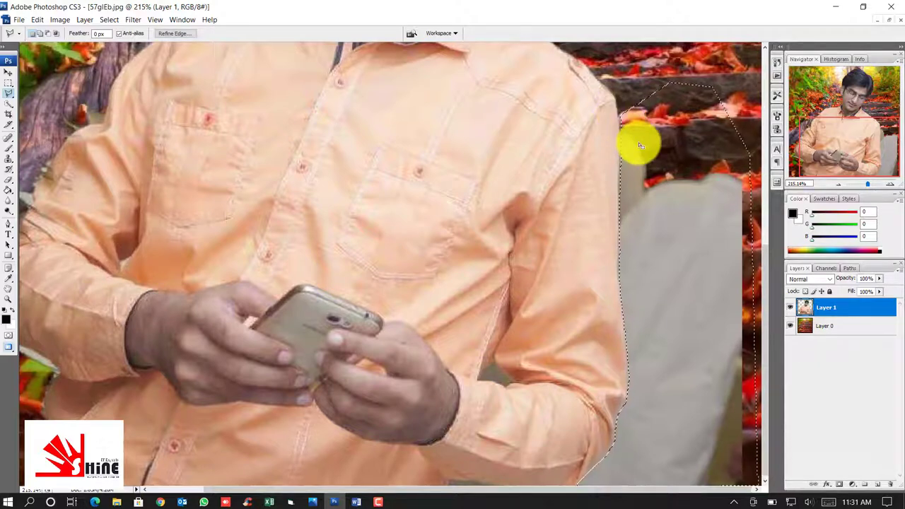
click(813, 327)
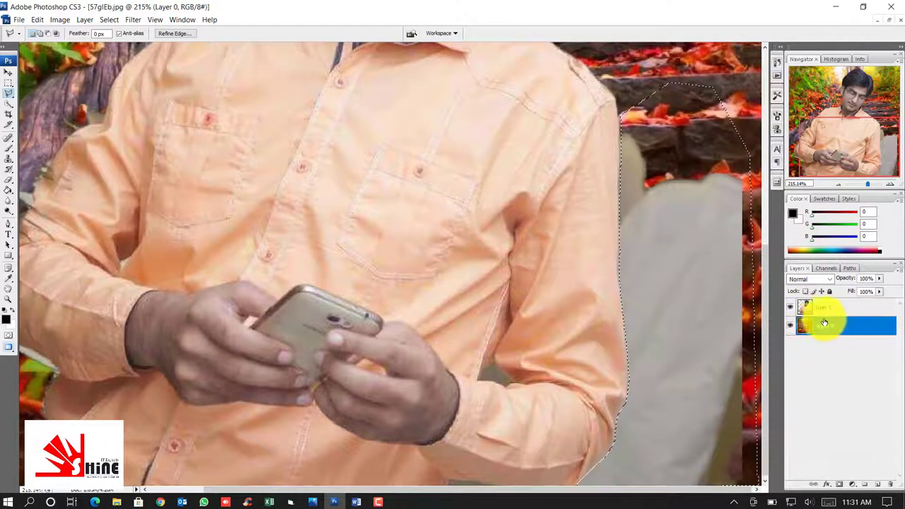
click(830, 309)
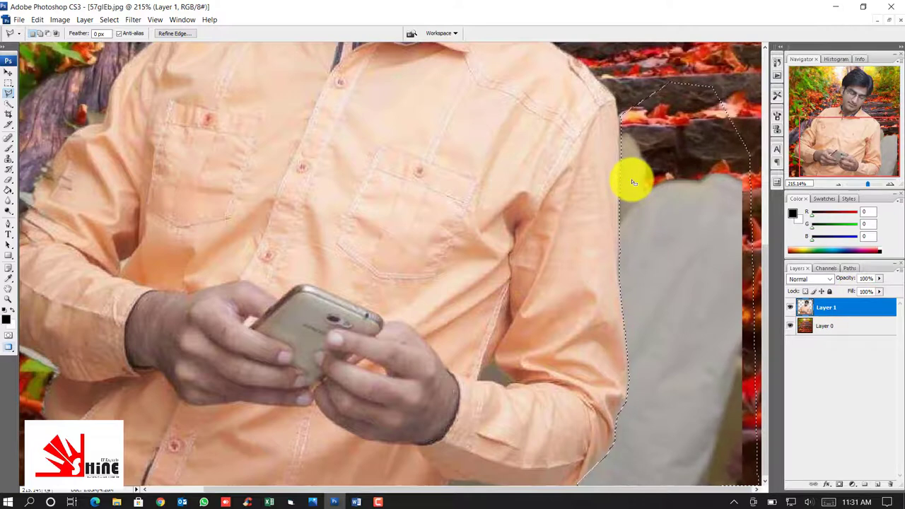
key(Delete)
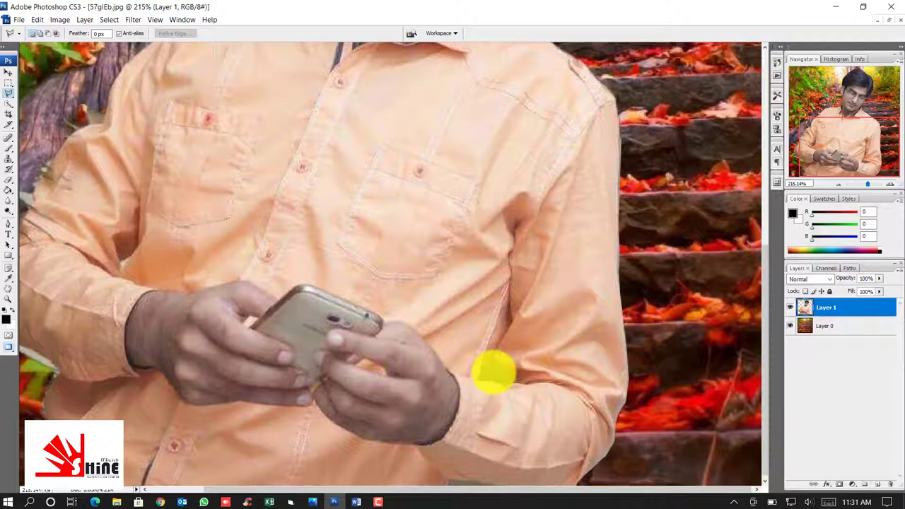
Step: Outline the grey background gap between the man's shirt and bent forearm with the Polygonal Lasso, delete it from Layer 1, and deselect
key(z)
drag(479, 359, 531, 417)
right_click(365, 231)
click(390, 285)
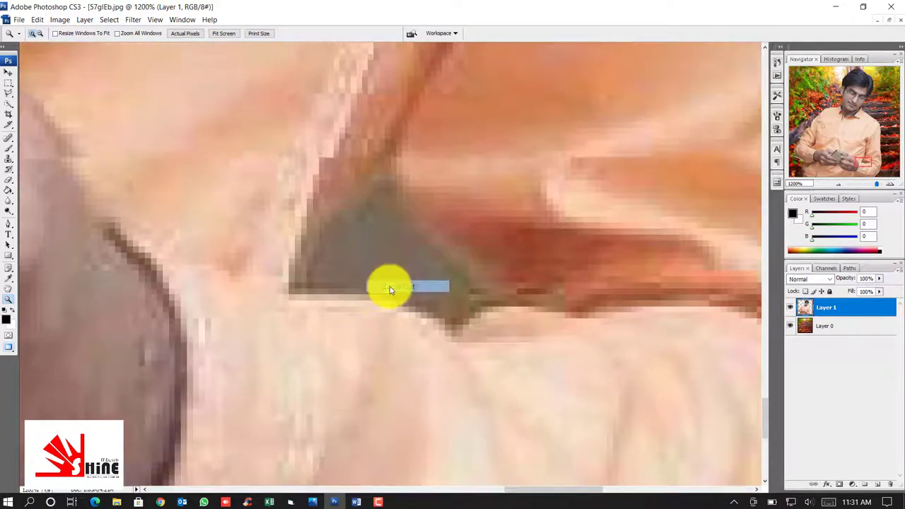
right_click(378, 237)
click(391, 288)
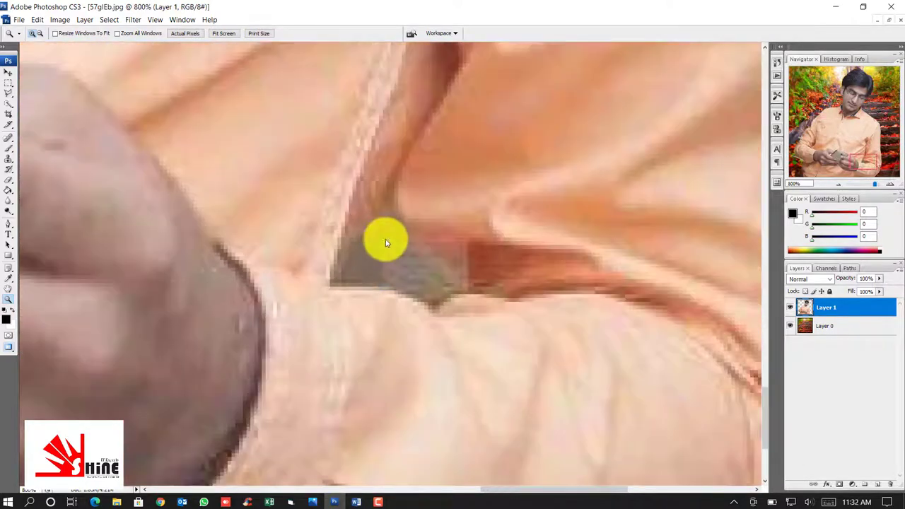
right_click(385, 239)
click(410, 293)
right_click(405, 236)
click(418, 290)
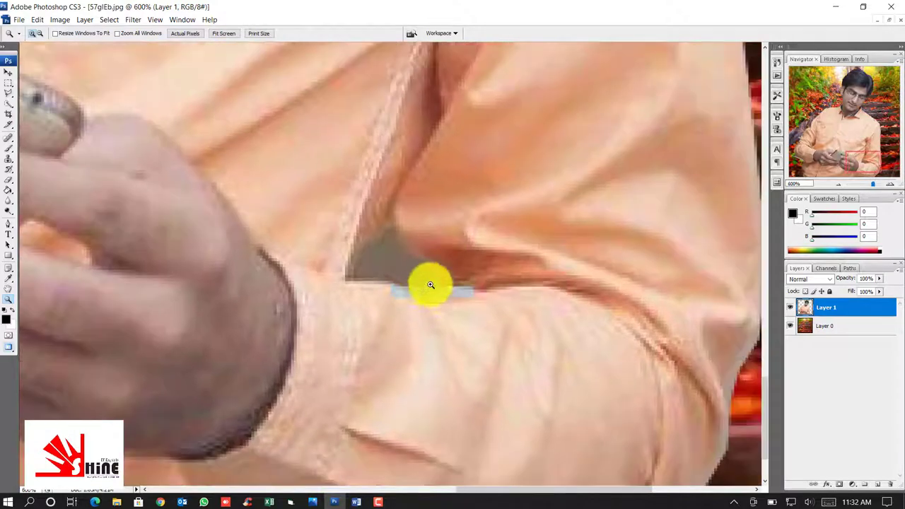
click(8, 93)
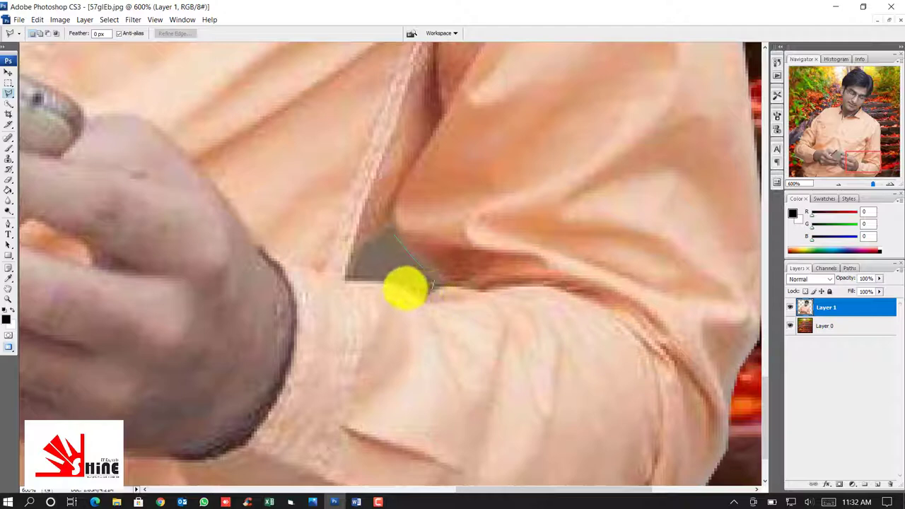
mouse_move(393, 283)
mouse_down()
mouse_move(370, 283)
mouse_move(374, 242)
mouse_move(394, 238)
mouse_up()
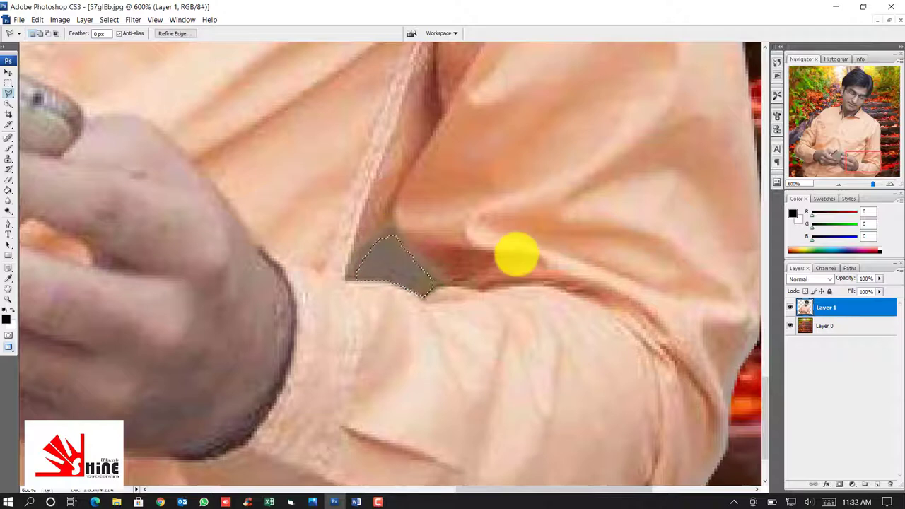
key(Delete)
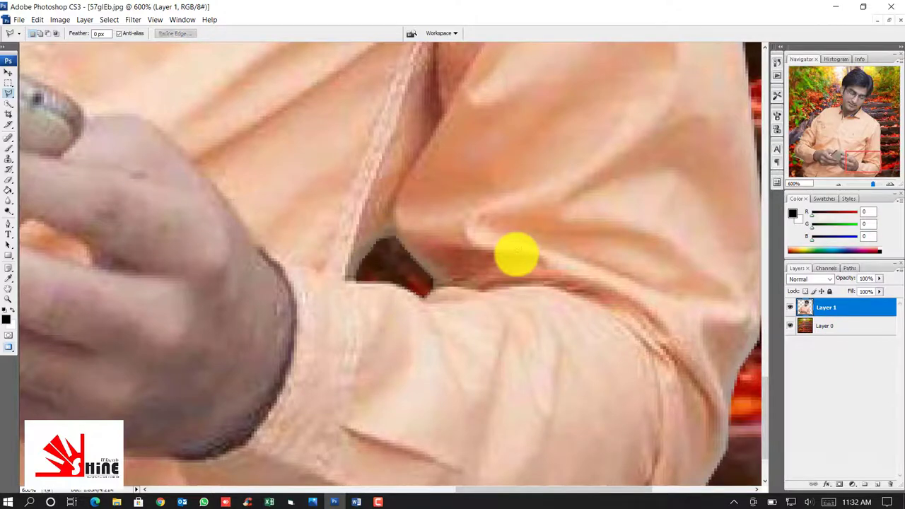
Step: Outline the leftover background peak above the man's hair with the Polygonal Lasso, delete it from Layer 1, and deselect
key(z)
right_click(447, 242)
click(466, 247)
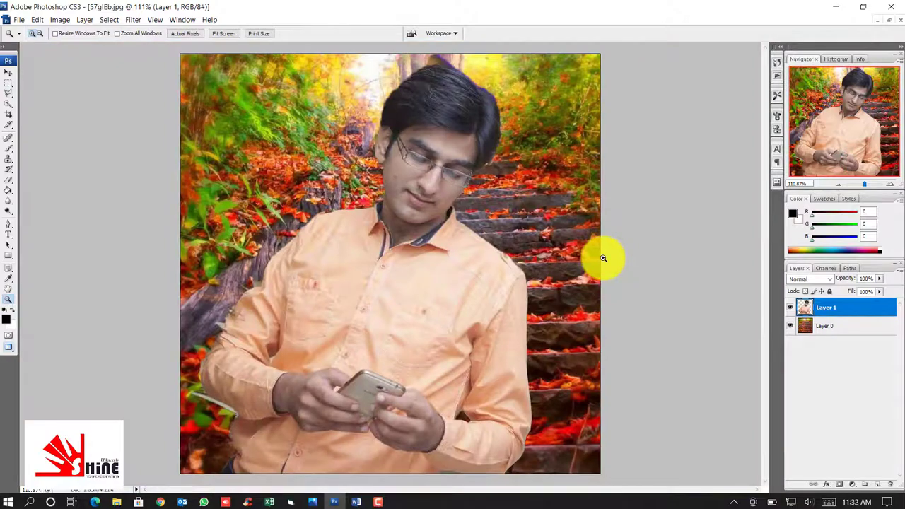
drag(410, 55, 503, 106)
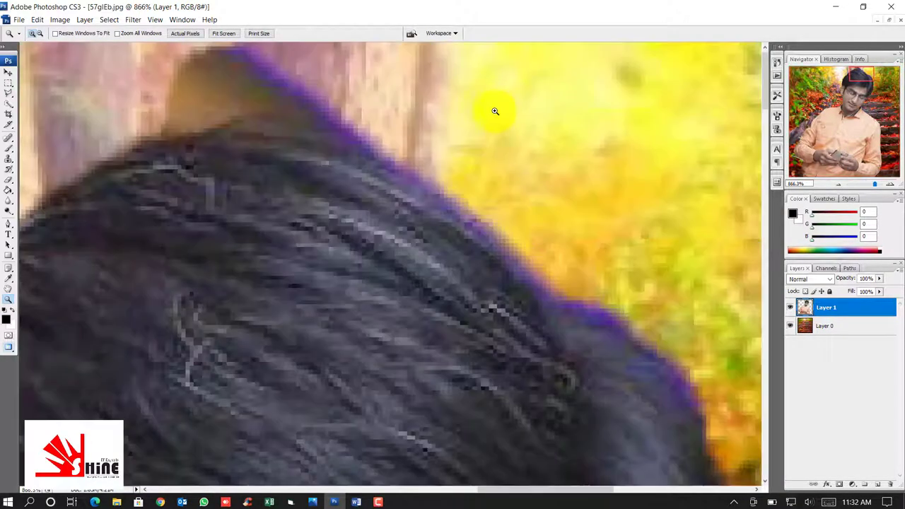
click(8, 92)
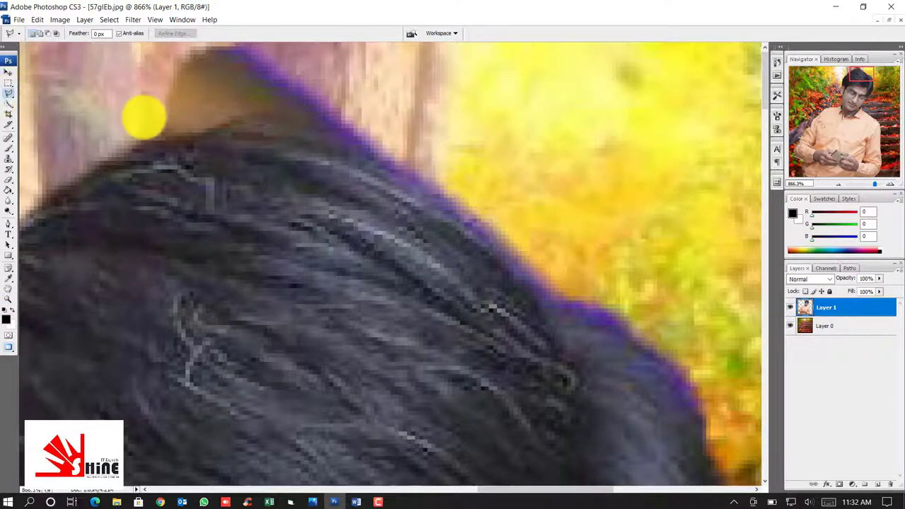
mouse_move(150, 136)
mouse_down()
mouse_move(238, 116)
mouse_move(286, 116)
mouse_move(411, 161)
mouse_move(441, 77)
mouse_move(228, 36)
mouse_move(181, 51)
mouse_move(136, 87)
mouse_move(131, 127)
mouse_move(148, 135)
mouse_up()
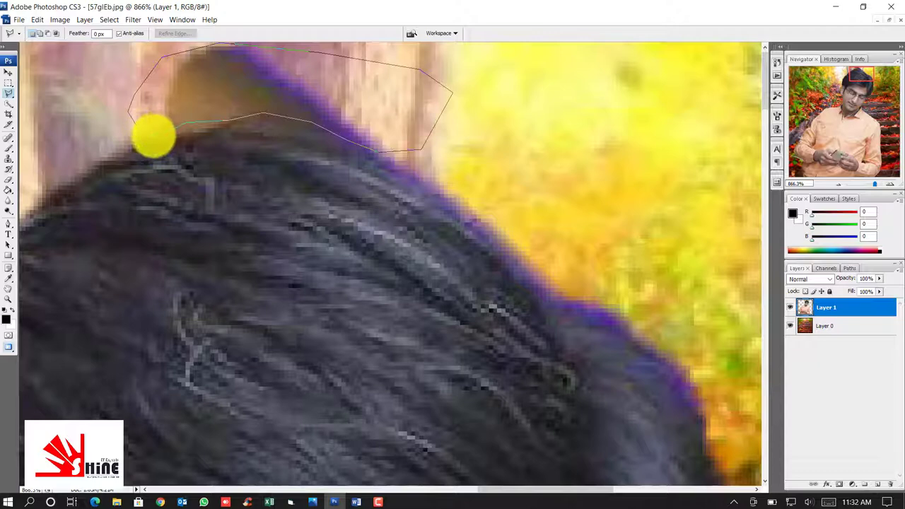
drag(150, 135, 150, 134)
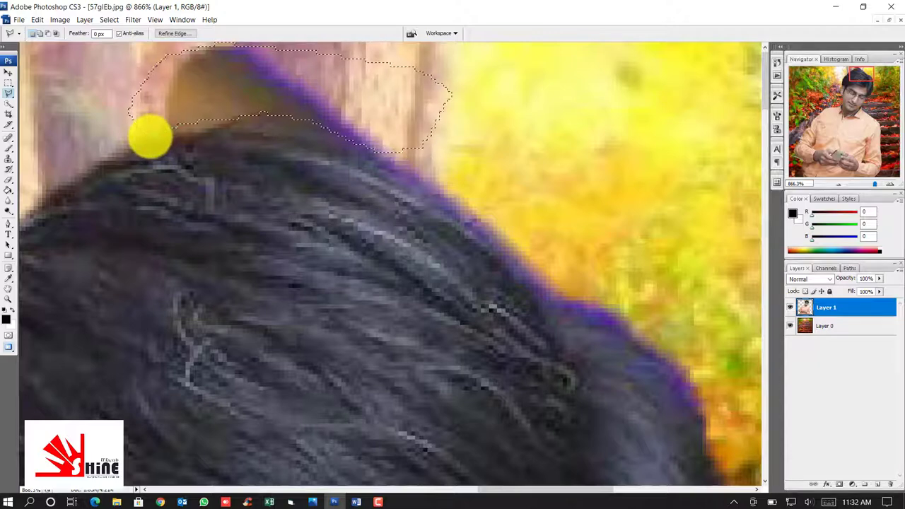
click(150, 134)
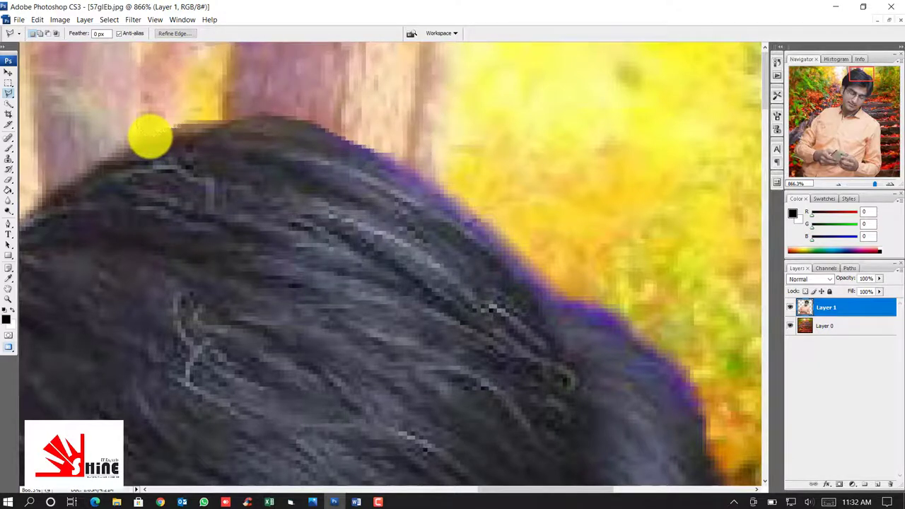
Step: Move the man's layer up and slightly right so its lower edge with the leftover grey strip lies inside the canvas
key(z)
right_click(157, 139)
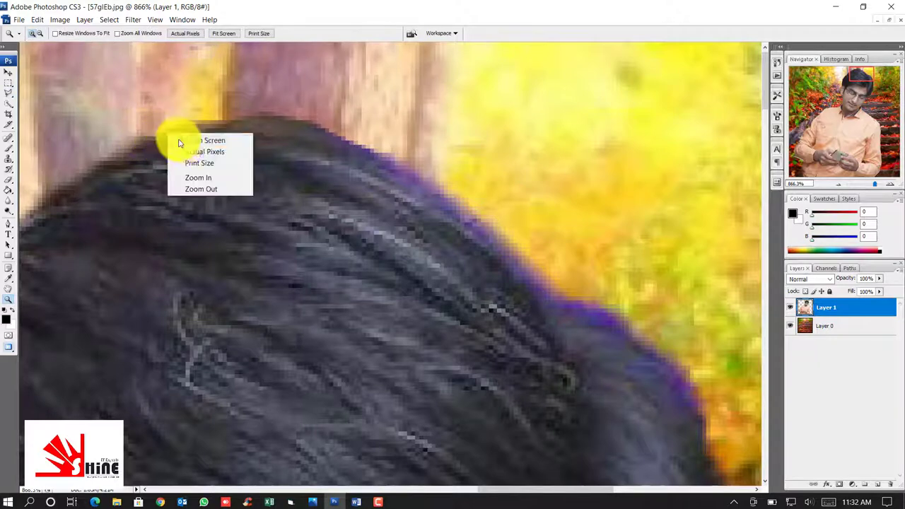
click(183, 142)
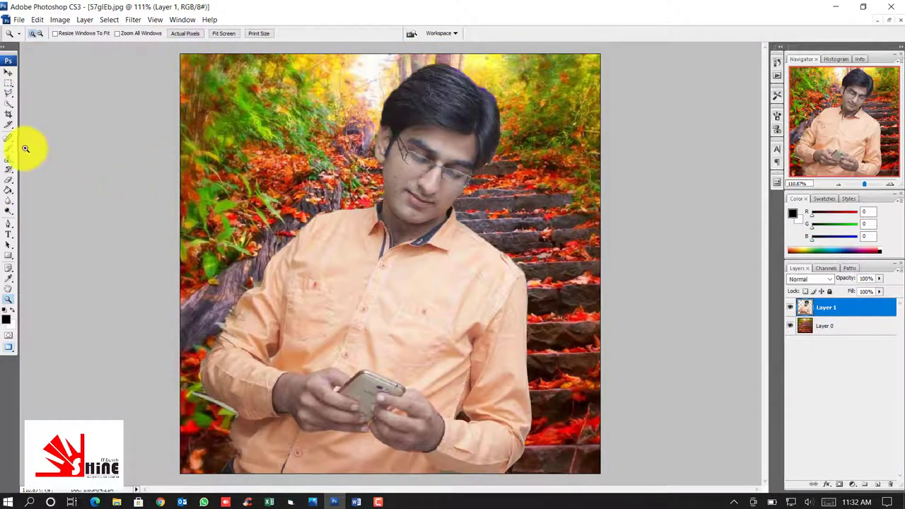
click(8, 73)
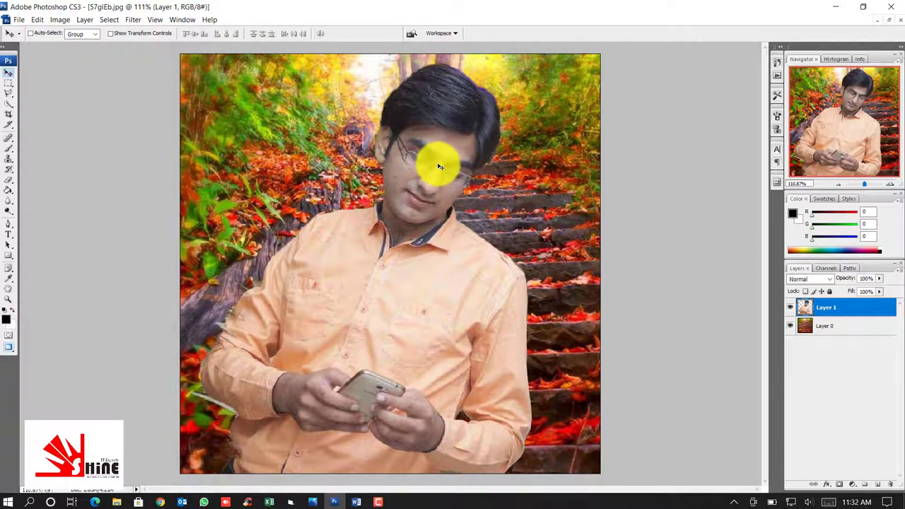
drag(430, 161, 463, 161)
drag(452, 246, 414, 239)
Step: Outline the leftover grey strip below the man's sleeve and beside his shirt hem with the Polygonal Lasso, delete it, and deselect
key(z)
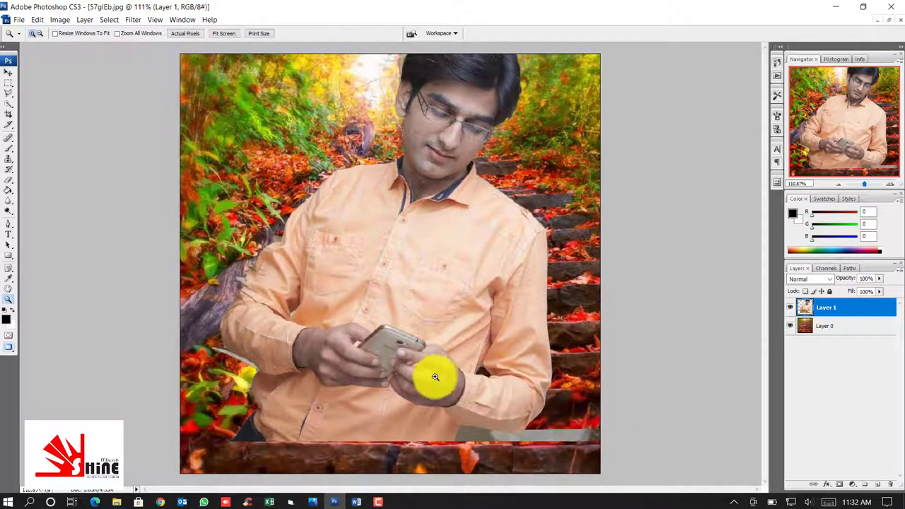
drag(435, 377, 602, 463)
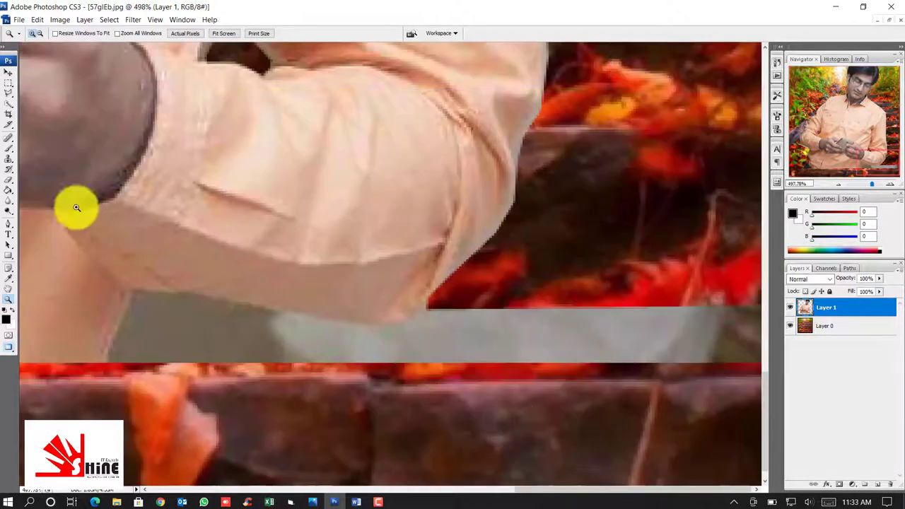
right_click(368, 233)
click(393, 294)
right_click(383, 235)
click(401, 291)
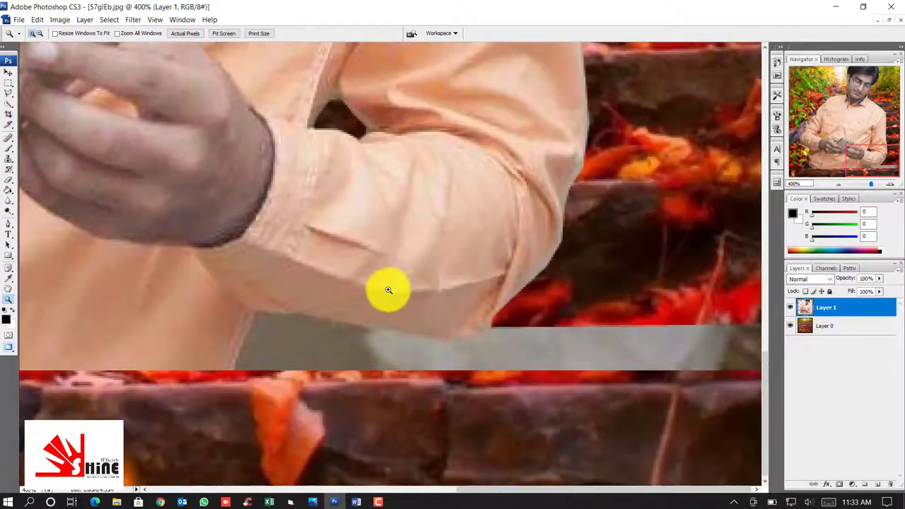
key(h)
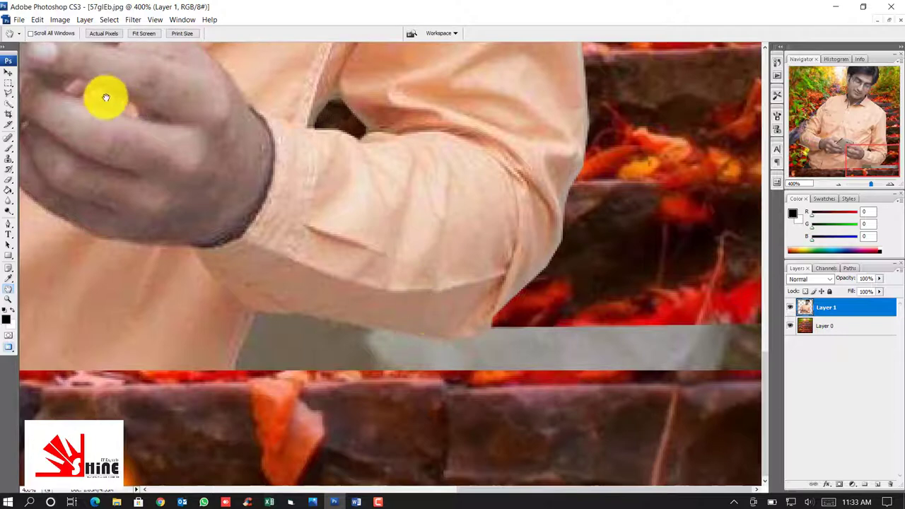
click(9, 92)
mouse_move(256, 317)
mouse_down()
mouse_move(234, 388)
mouse_move(423, 418)
mouse_move(760, 402)
mouse_move(749, 295)
mouse_move(729, 285)
mouse_move(519, 323)
mouse_move(497, 319)
mouse_move(436, 343)
mouse_move(303, 318)
mouse_move(259, 320)
mouse_up()
key(ctrl+d)
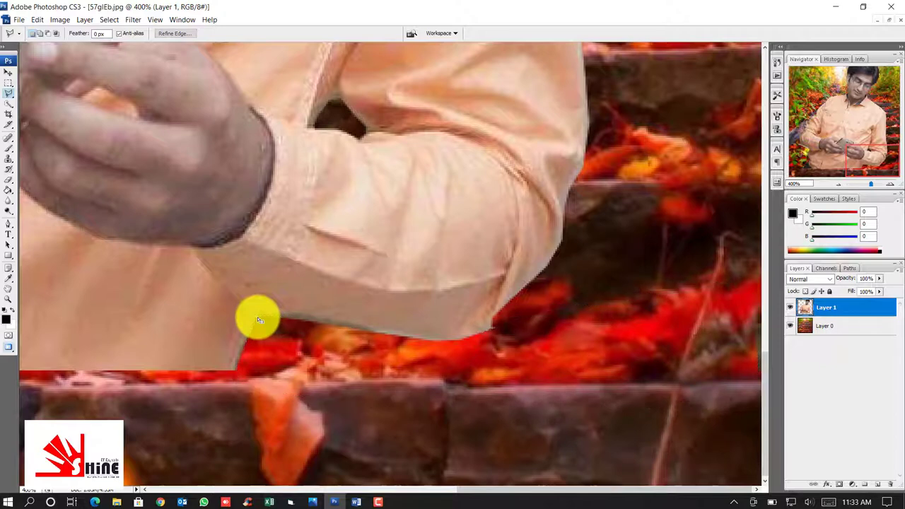
Step: Move the man's layer back down until the cut edge of his shirt meets the bottom of the image
key(z)
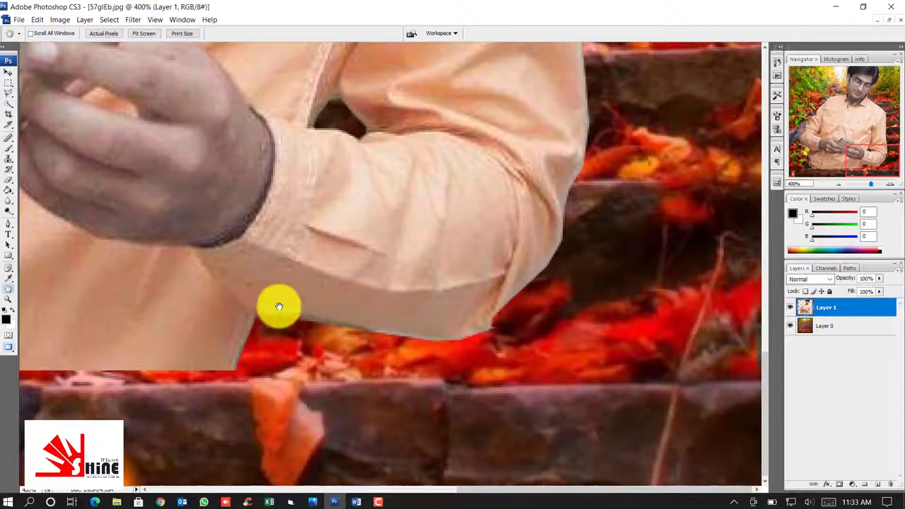
key(ctrl+0)
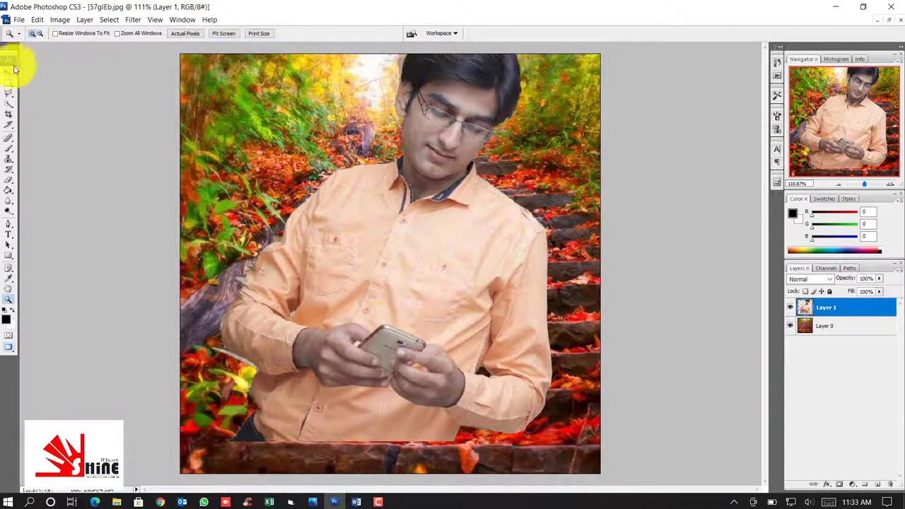
click(10, 73)
drag(441, 177, 456, 124)
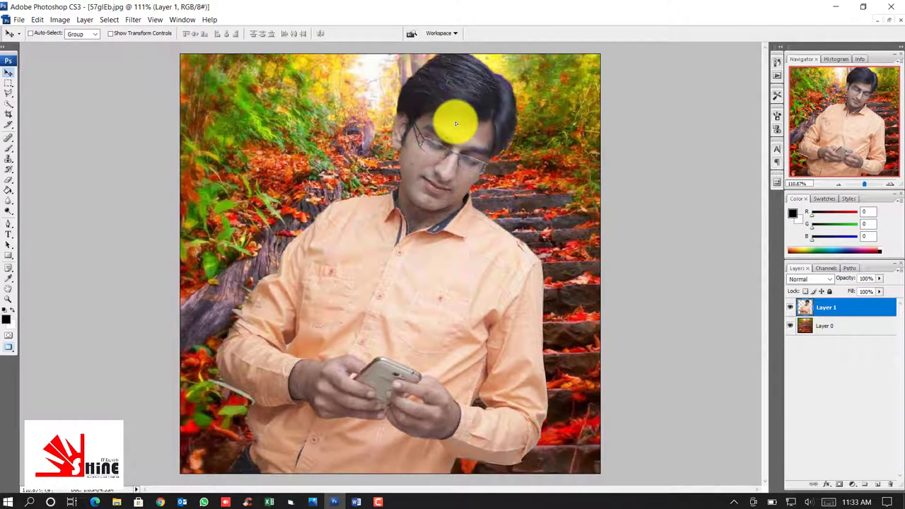
Step: Scale the man's layer proportionally to 96.5% with Free Transform, keep its lower edge on the image's bottom, and apply the transformation
key(ctrl+t)
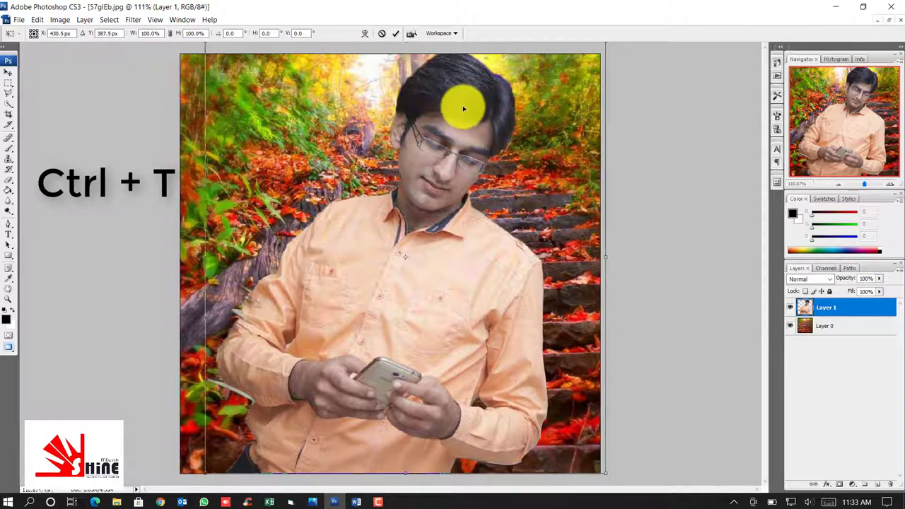
drag(464, 108, 454, 137)
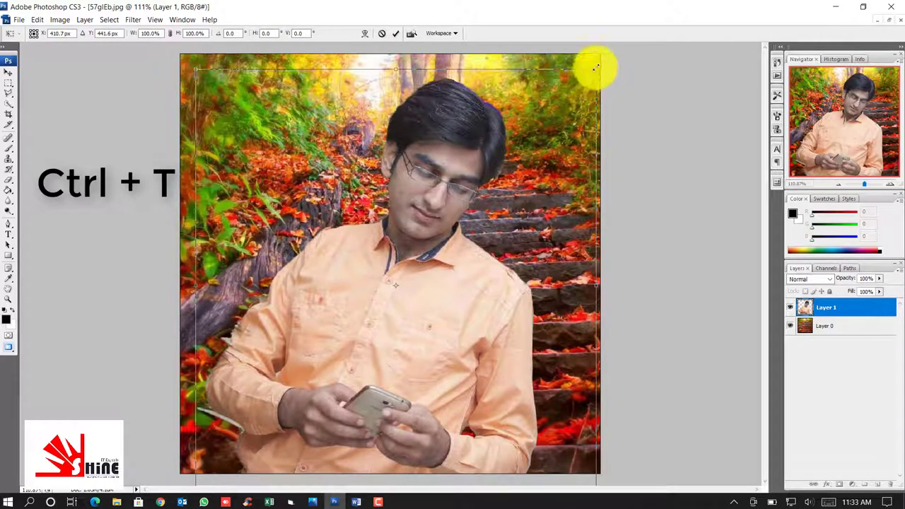
drag(595, 67, 563, 125)
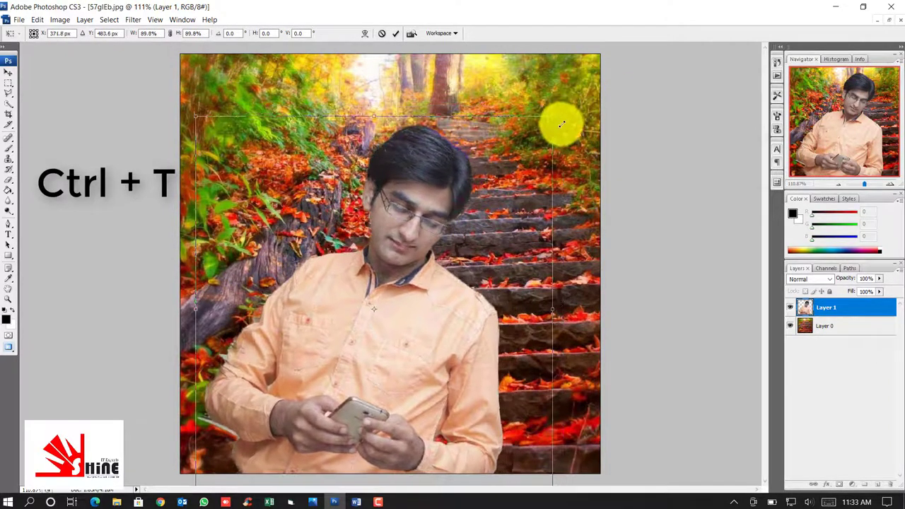
drag(406, 262, 443, 246)
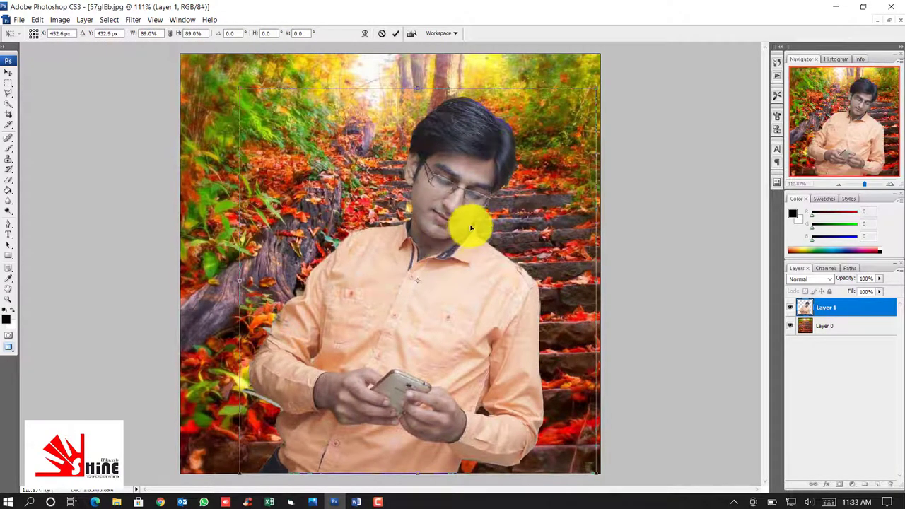
drag(597, 88, 602, 65)
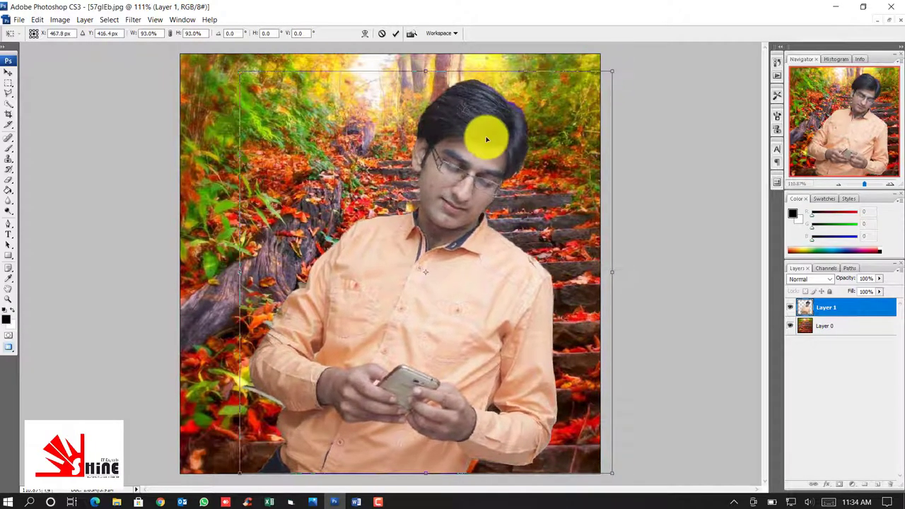
drag(487, 135, 465, 137)
drag(583, 77, 597, 56)
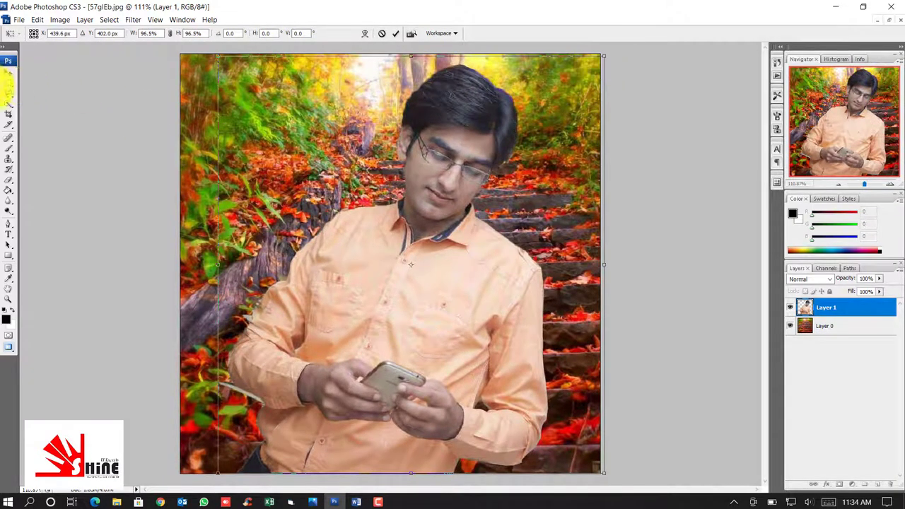
click(9, 75)
click(414, 193)
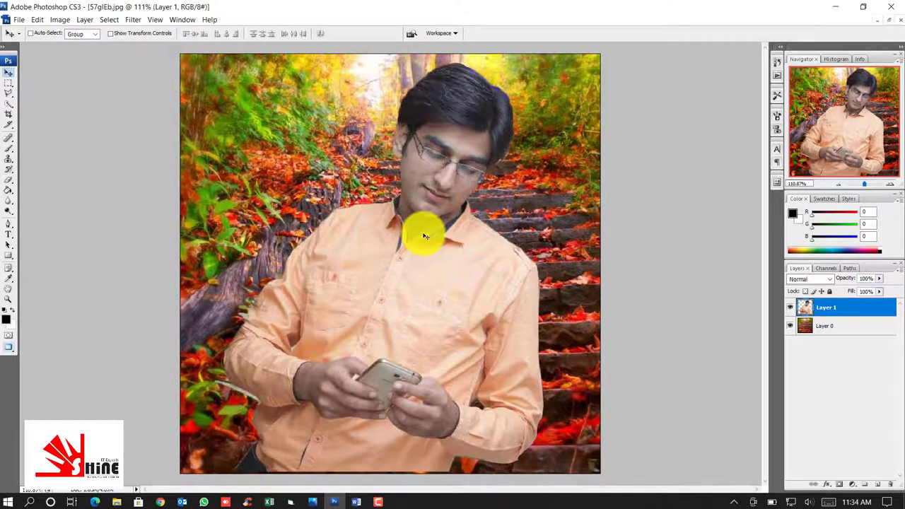
Step: Fine-tune the man's position on the stairs by moving Layer 1 slightly down and nudging it a few pixels right
drag(427, 237, 426, 238)
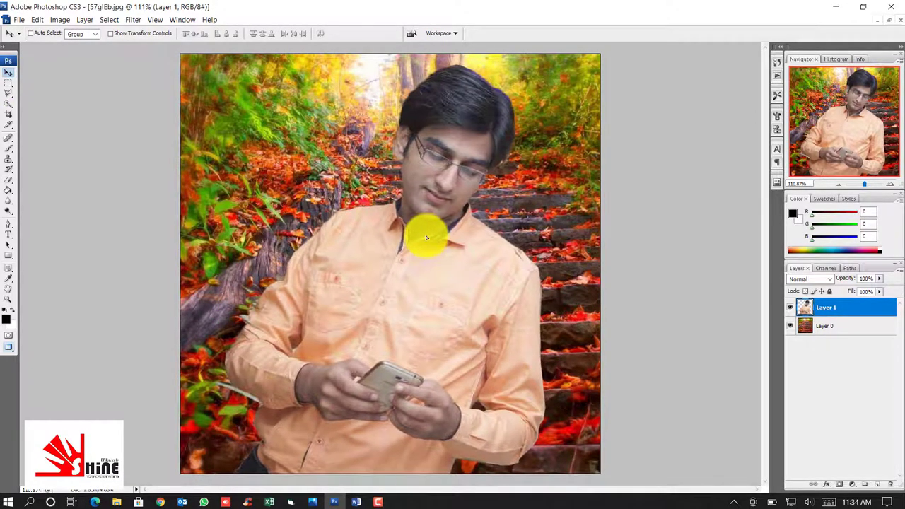
key(Right)
key(Right)
key(Right)
key(Right)
key(Right)
key(Right)
key(Right)
key(Right)
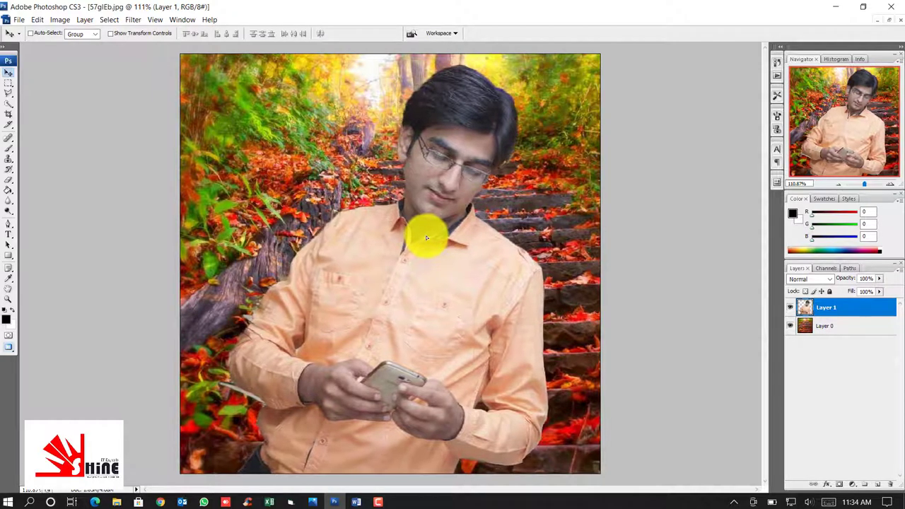
key(Right)
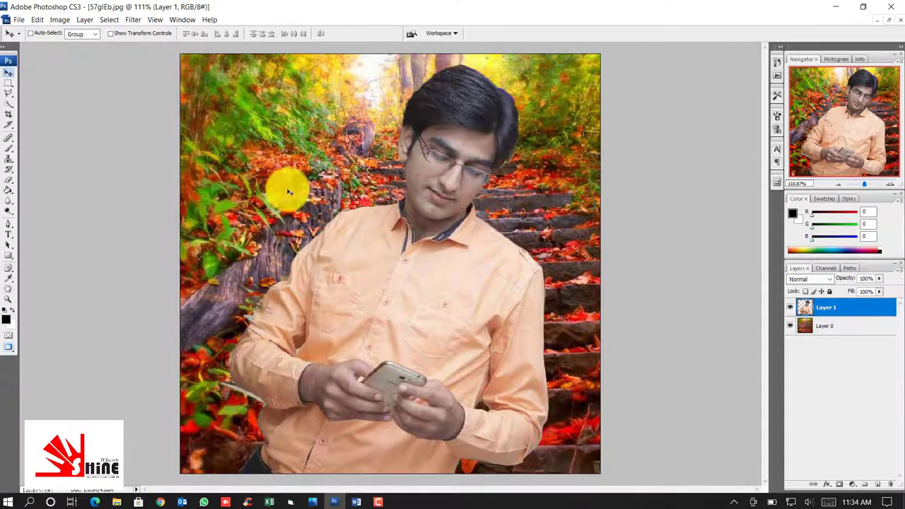
Step: Save the composite as a Photoshop PSD named "my work 1" in the photoshop folder, keeping layers and maximum compatibility
click(18, 19)
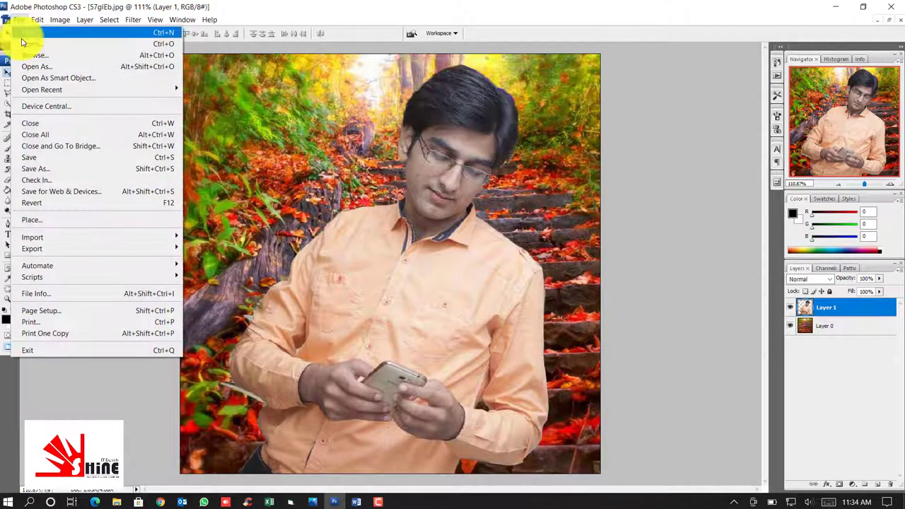
click(33, 159)
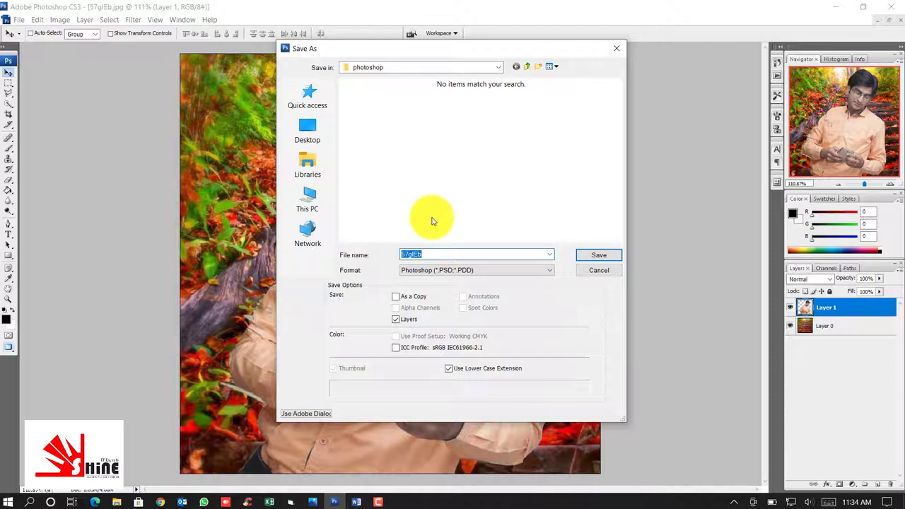
text(my work 1)
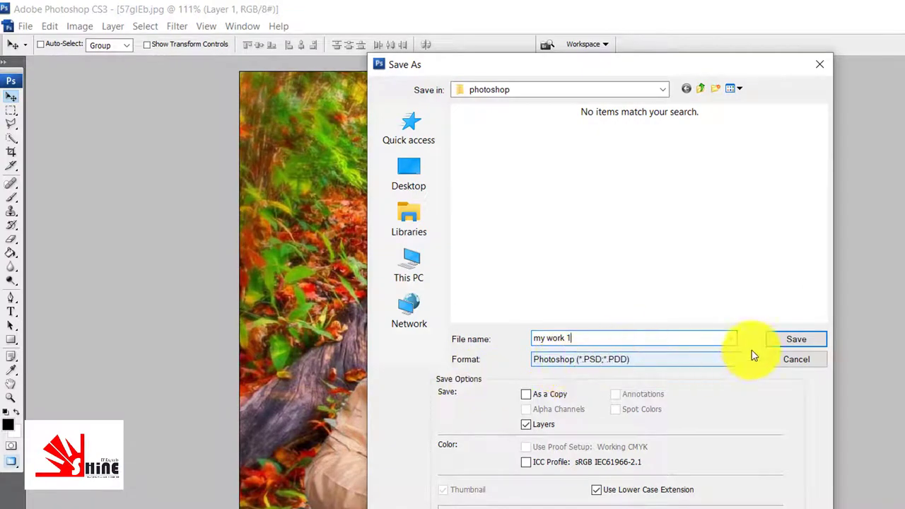
click(796, 339)
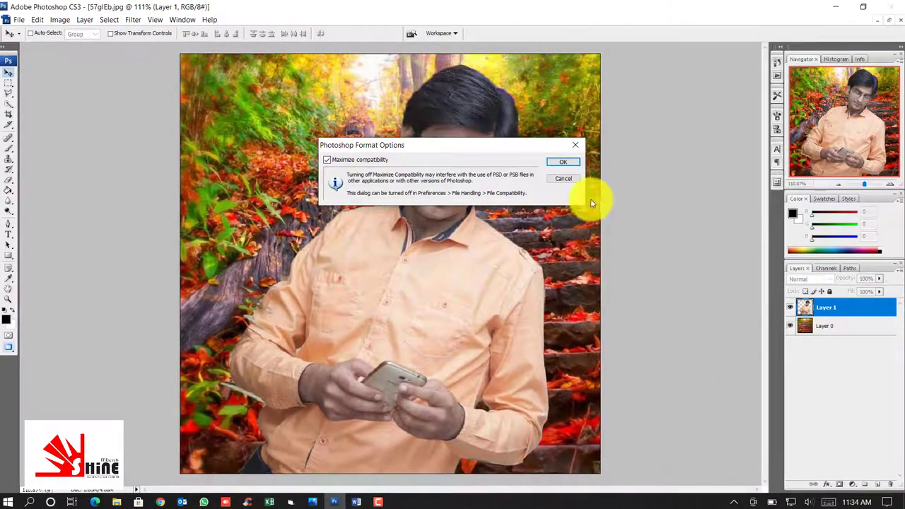
click(580, 167)
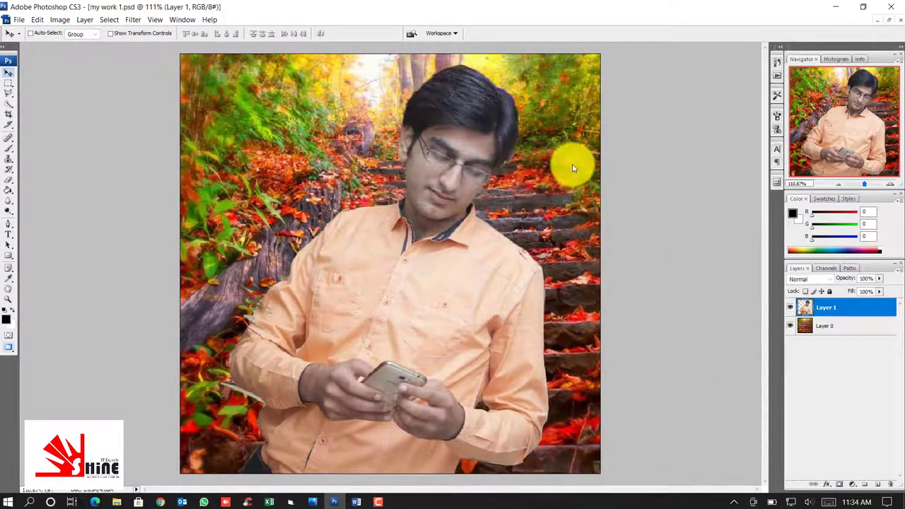
Step: Save a JPEG copy named "my work 1 copy.jpg" in the same folder with High quality and the Baseline ("Standard") format option
click(20, 19)
click(34, 168)
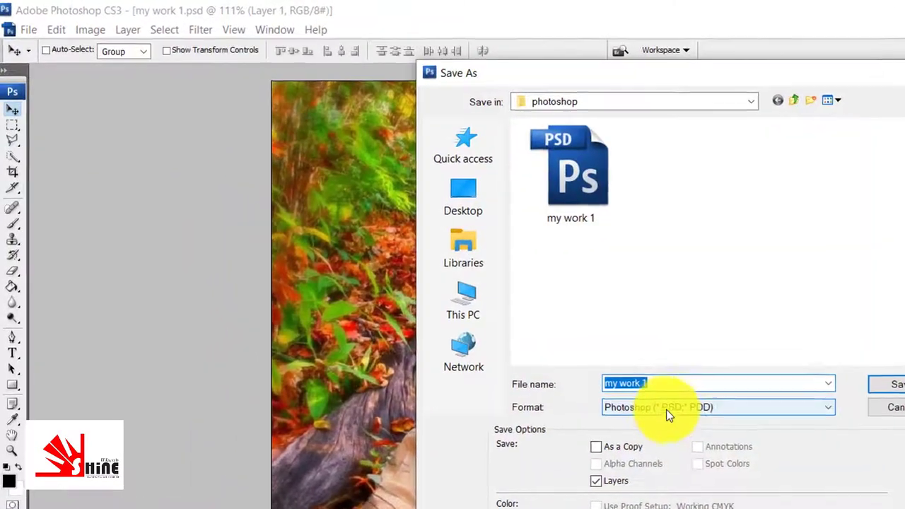
click(666, 410)
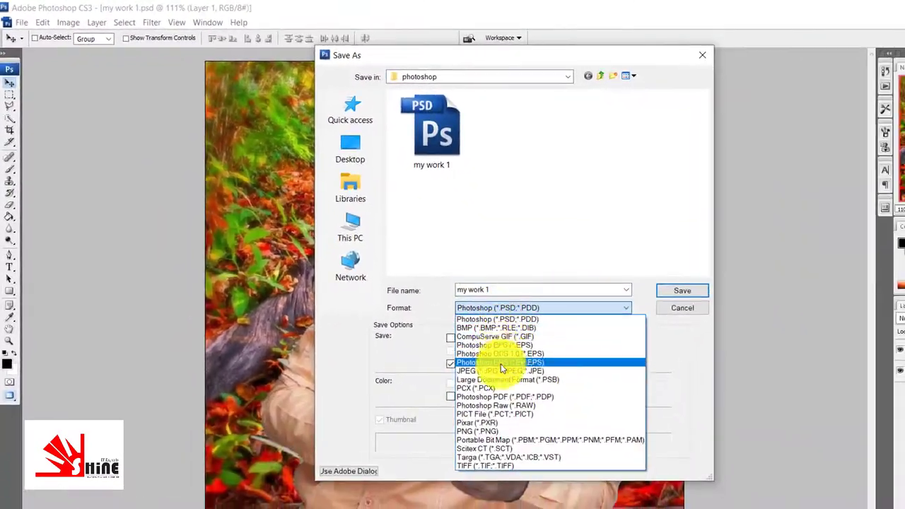
click(506, 372)
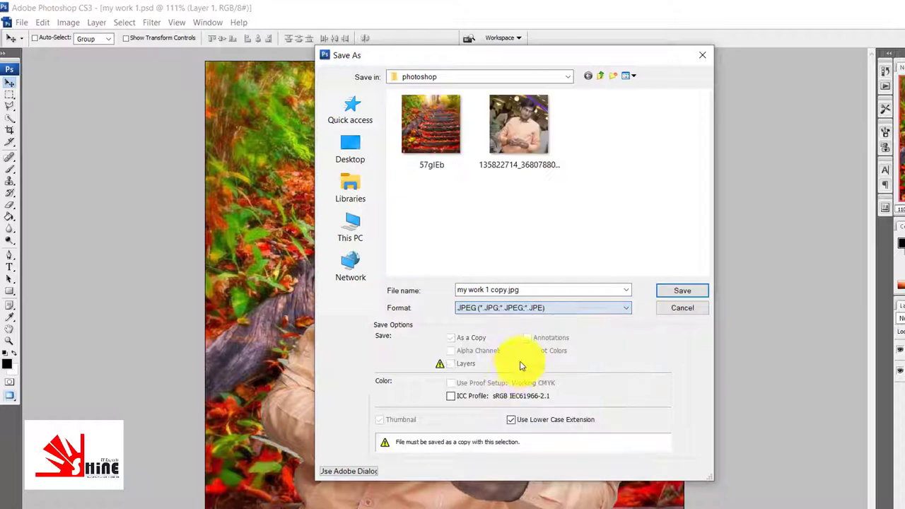
click(679, 290)
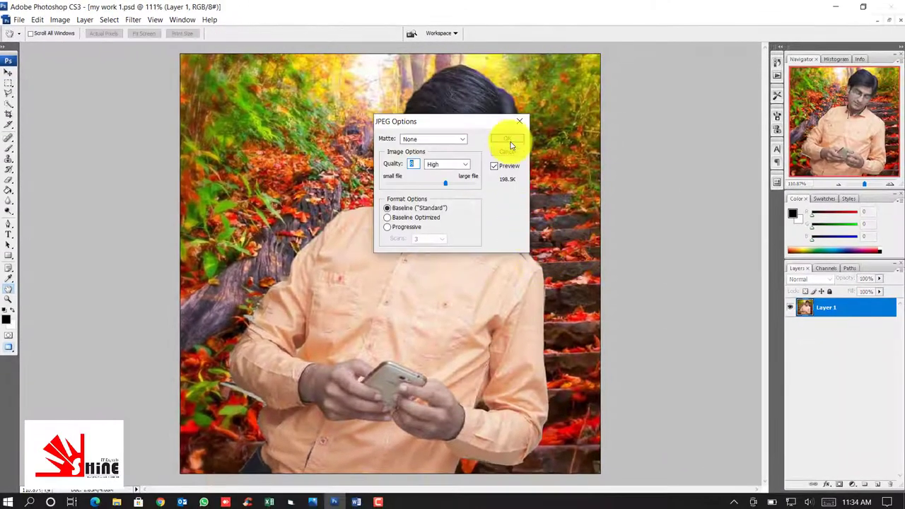
click(508, 139)
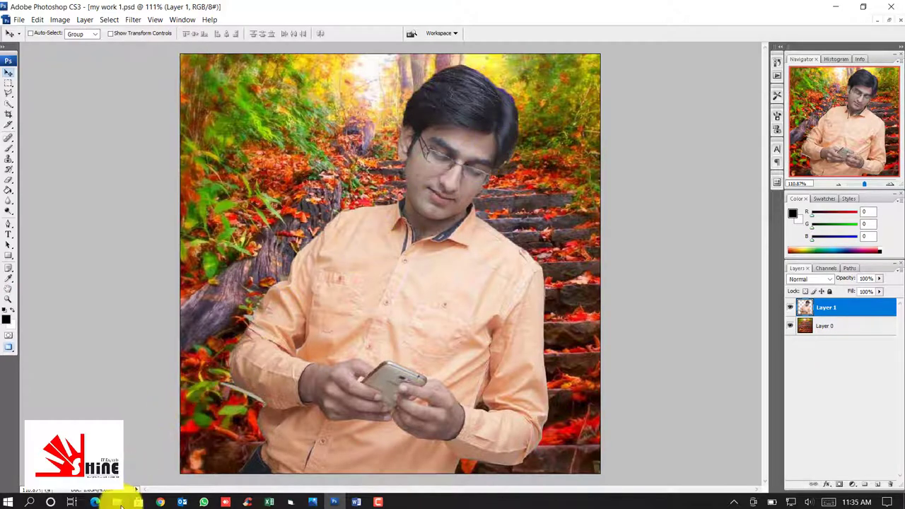
Step: Switch to the photoshop folder in File Explorer, open "my work 1 copy" in Photos, and compare it with the previous picture
mouse_move(116, 499)
click(188, 460)
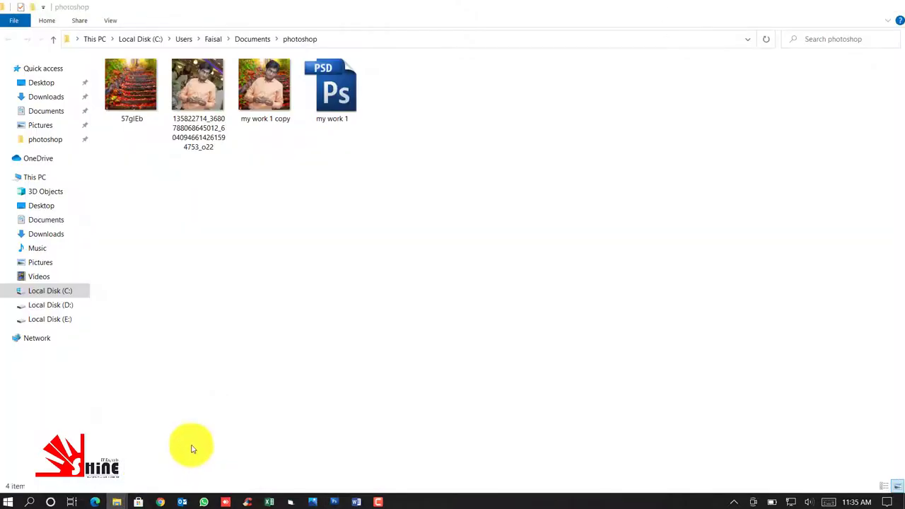
click(269, 92)
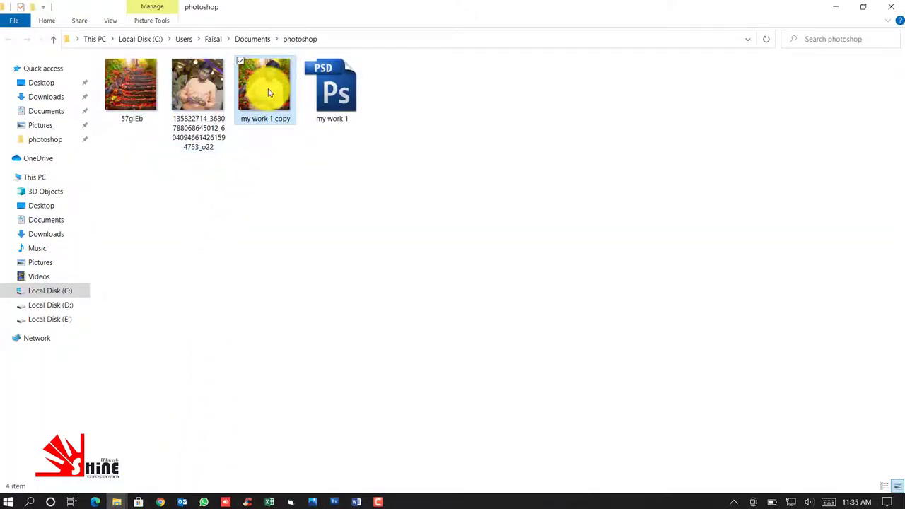
double_click(269, 92)
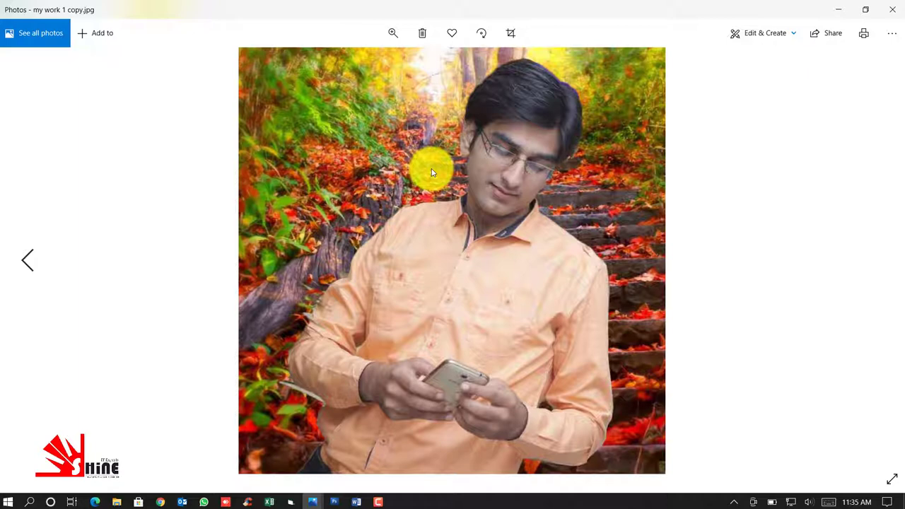
key(Left)
key(Right)
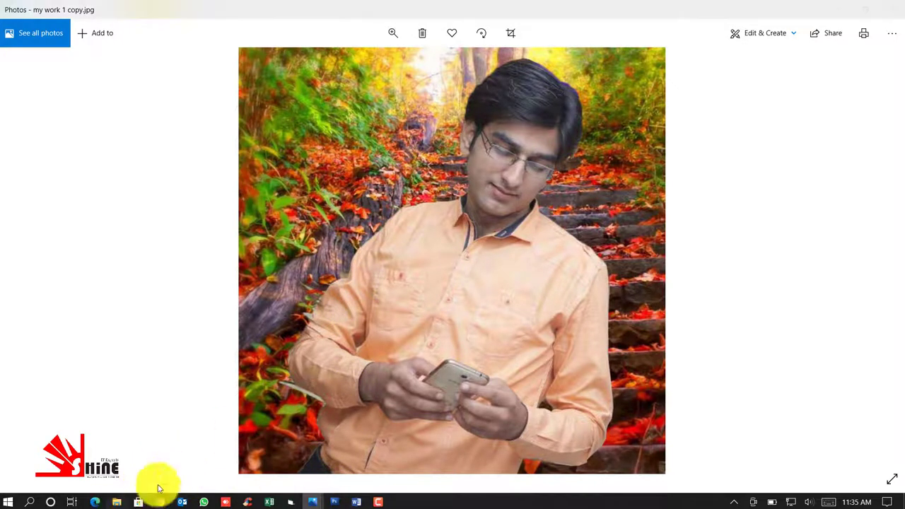
Step: Return to the photoshop folder in File Explorer, select the "my work 1" PSD file, and switch back to Photoshop
click(117, 502)
click(242, 456)
click(373, 90)
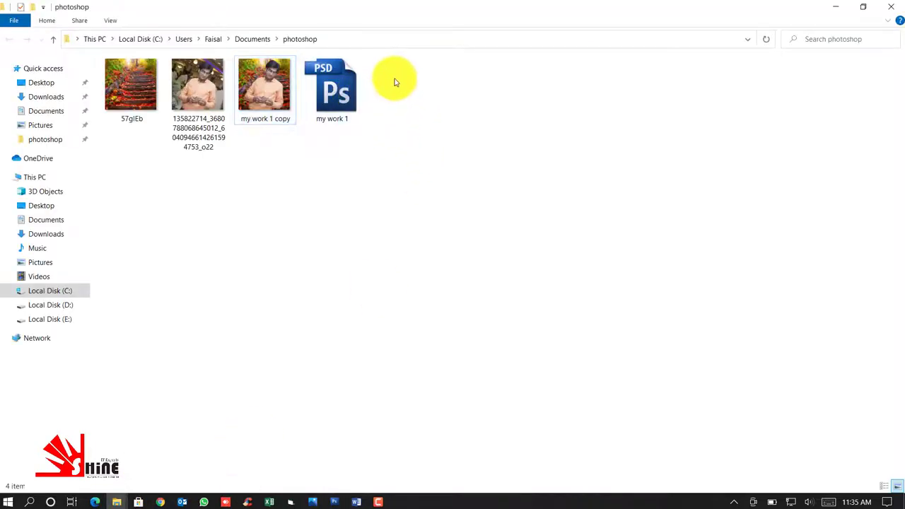
drag(395, 80, 363, 115)
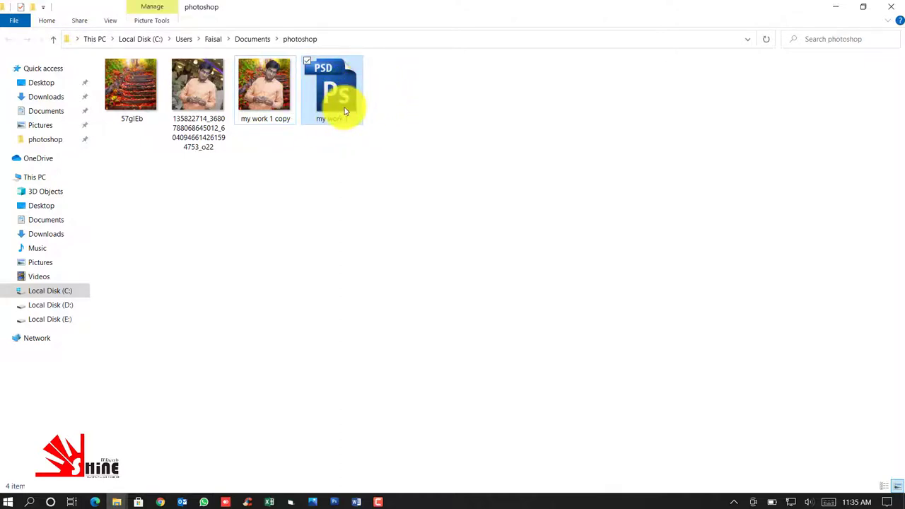
click(335, 500)
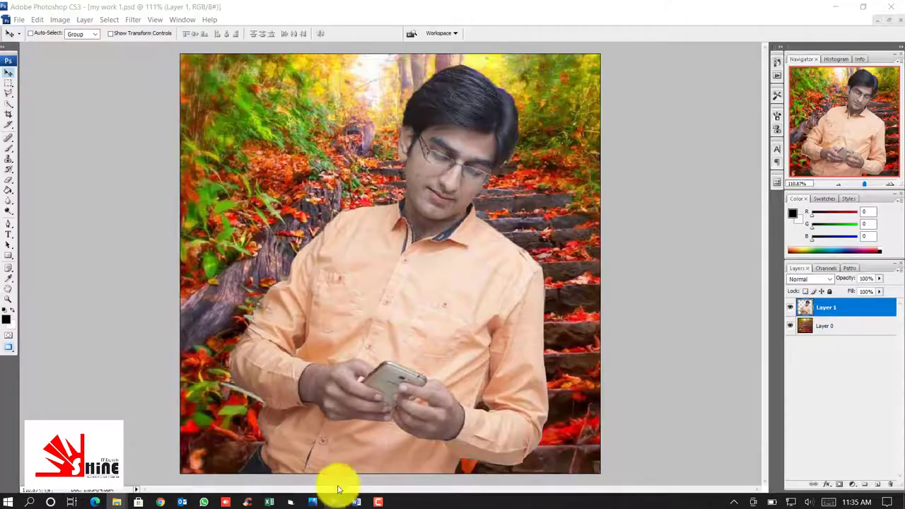